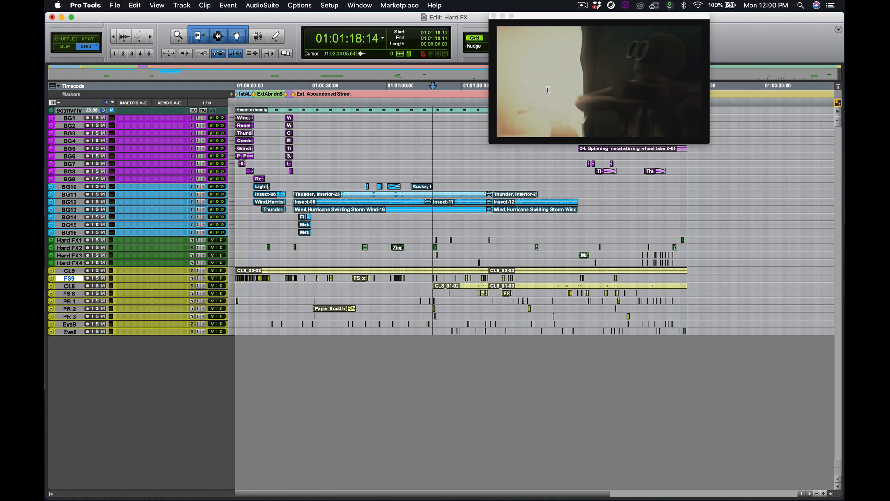
- Shift the video window off part of the timeline and go through the Hard FX, CL9 and Eye8 tracks by selecting their names
left_click_drag(584, 19, 616, 23)
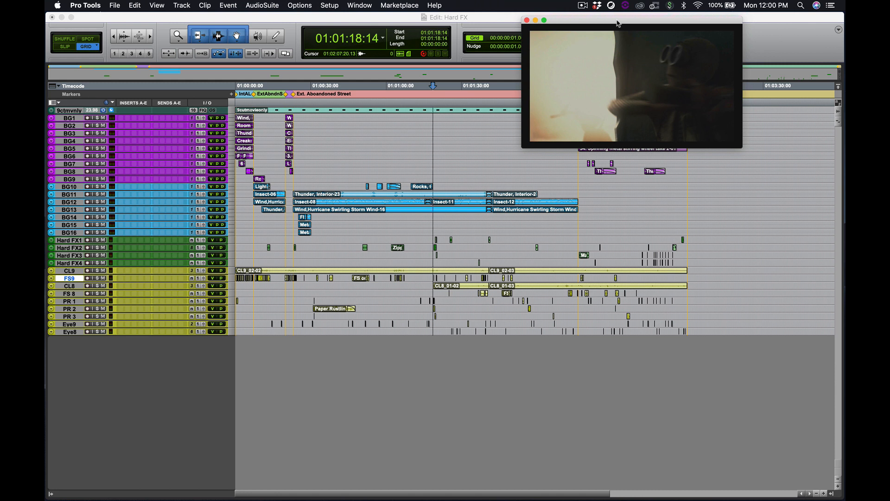
left_click_drag(617, 23, 618, 23)
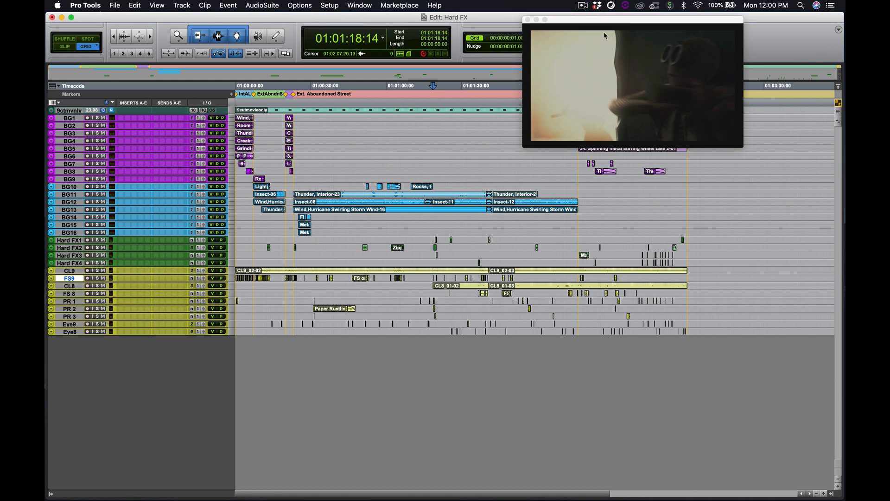
left_click(77, 240)
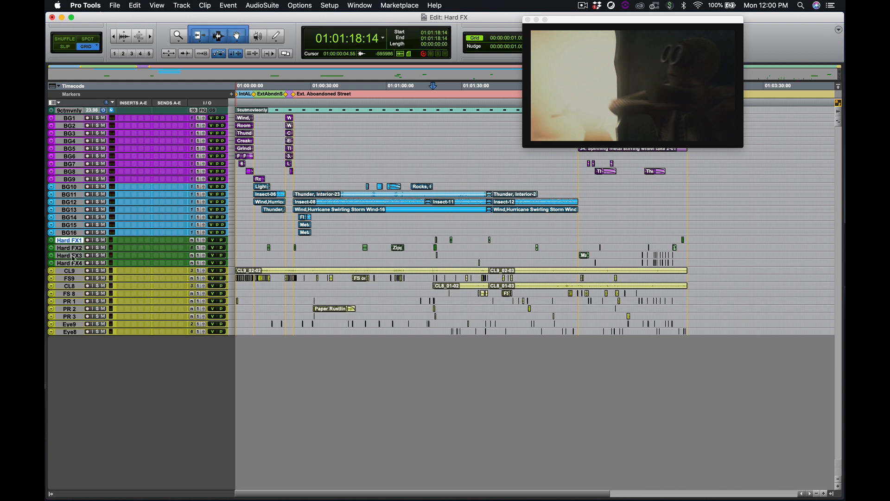
left_click(73, 256)
left_click(75, 241)
left_click(74, 248)
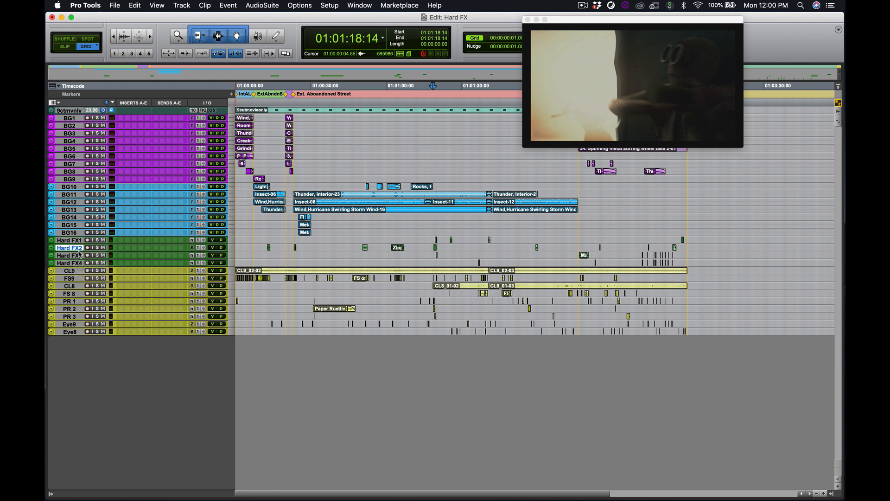
left_click(75, 271)
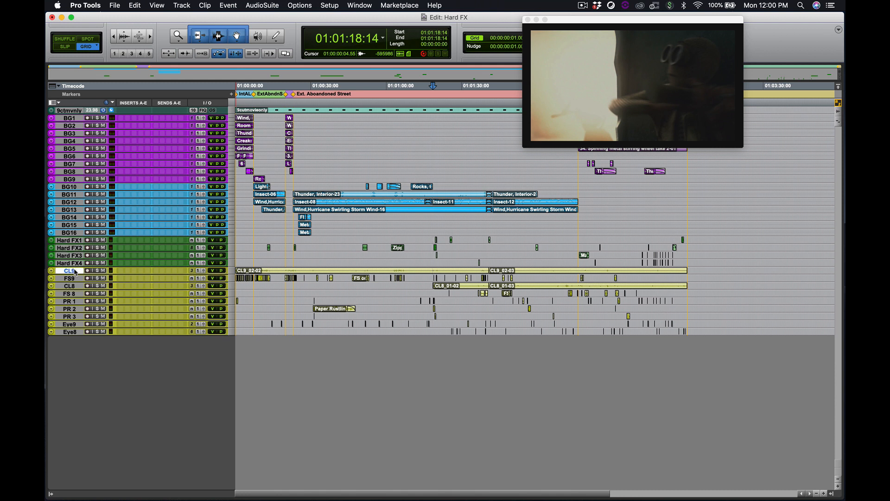
left_click(70, 331)
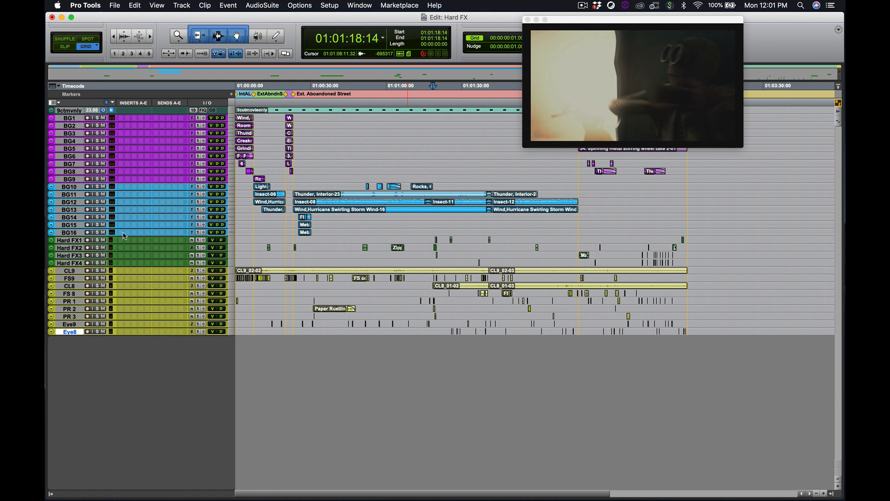
- Place the playhead at 01:01:21:09, magnify the surrounding clips, and select the Hard FX4 track
left_click(402, 93)
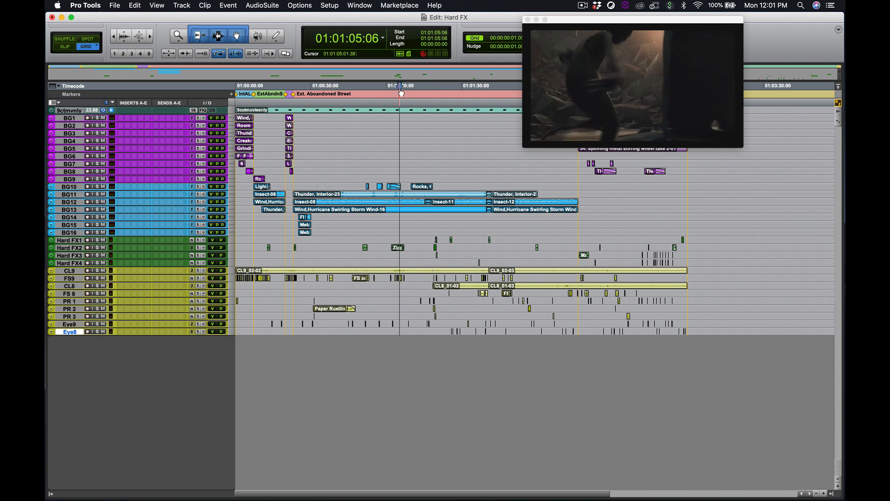
left_click(367, 88)
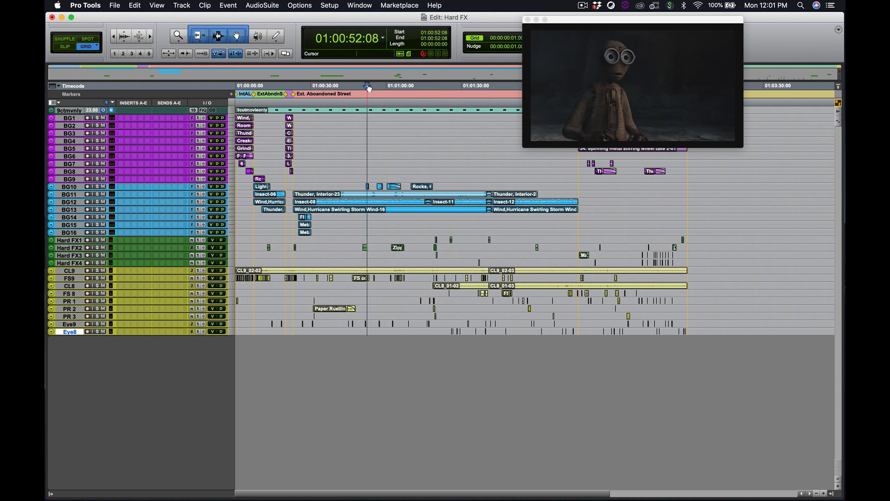
left_click(440, 86)
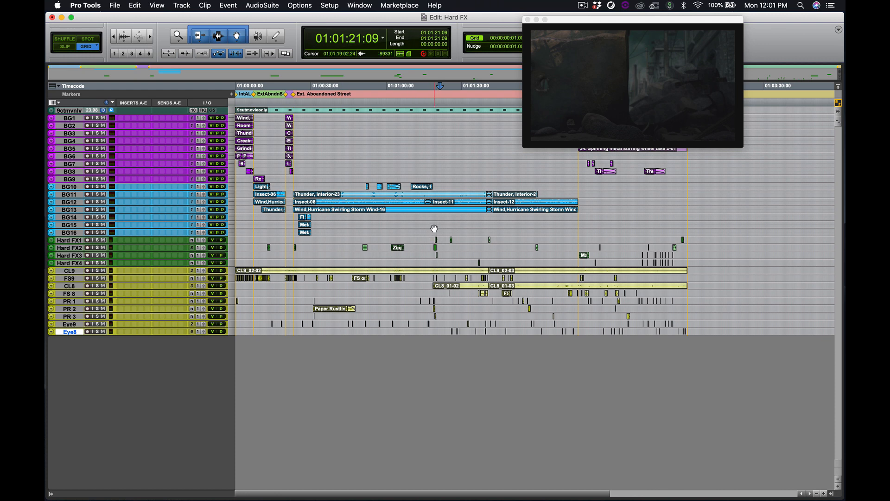
scroll(434, 230, "up", 4)
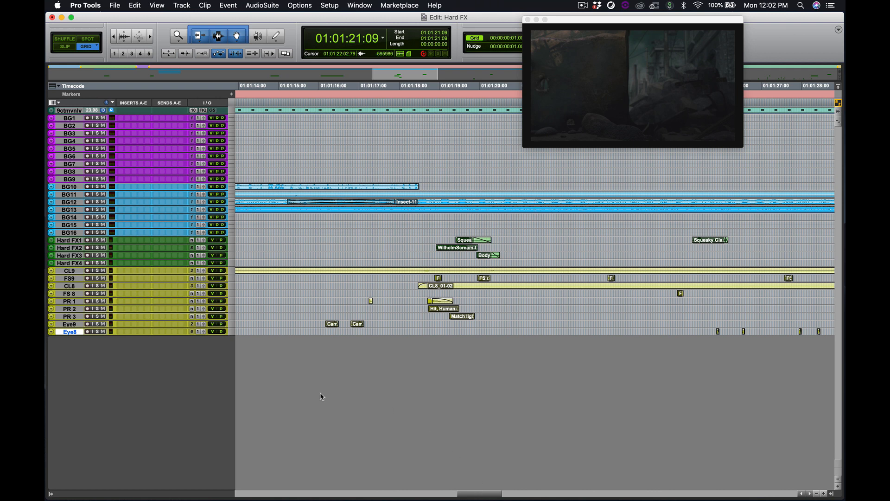
left_click(68, 240)
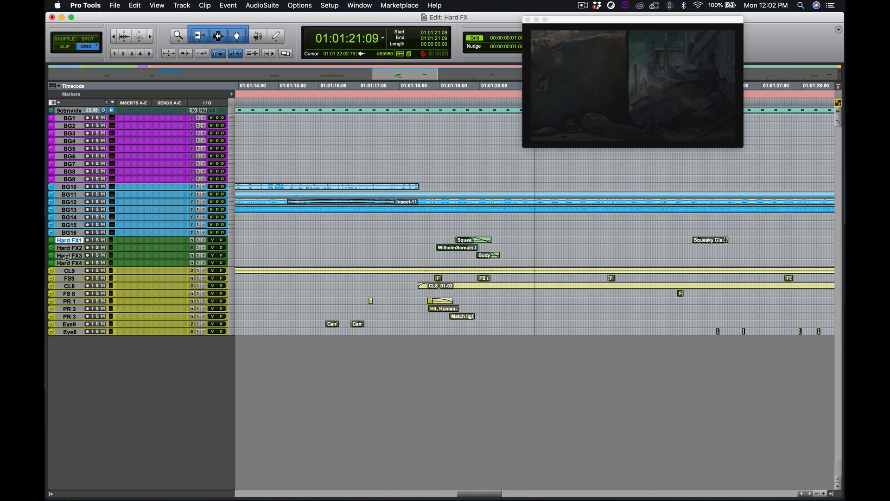
left_click(67, 263)
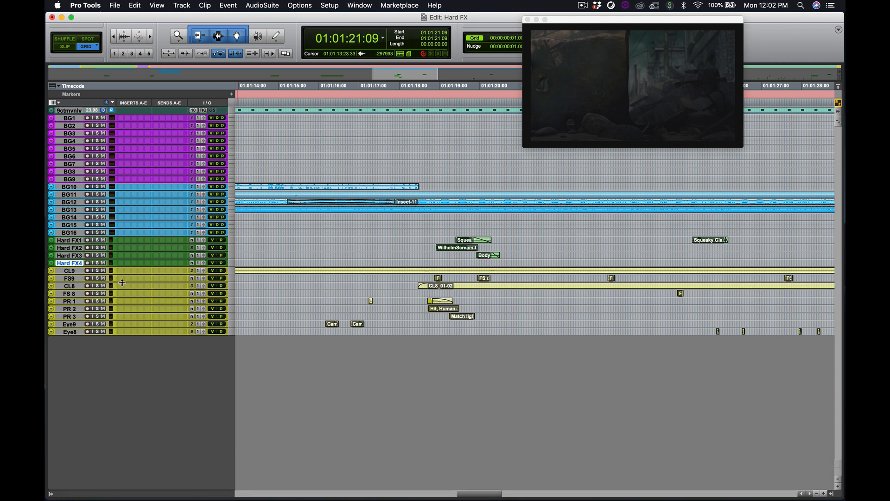
- Start an audio import and add Smith Music Mix.wav from the Downloads folder as a converted clip
left_click(115, 5)
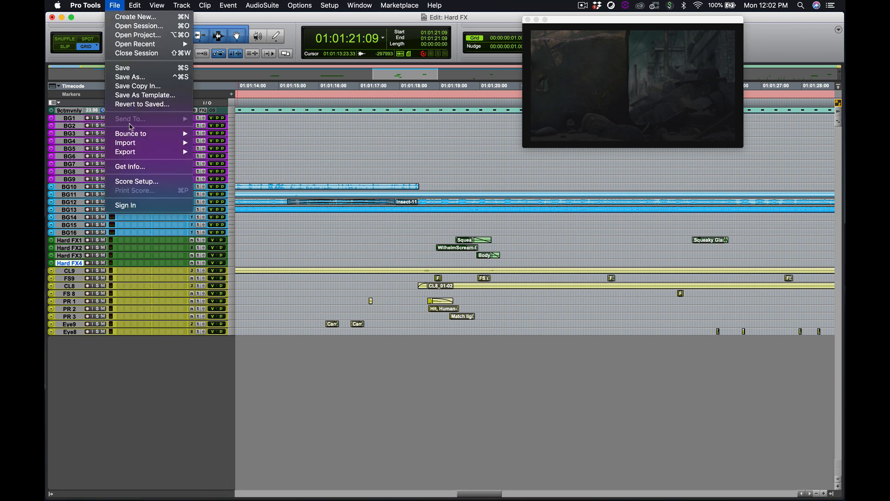
mouse_move(131, 146)
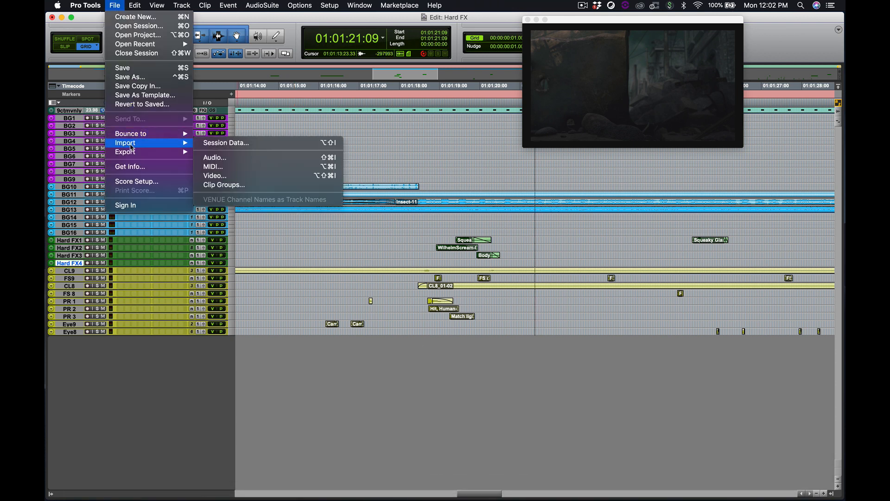
left_click(234, 158)
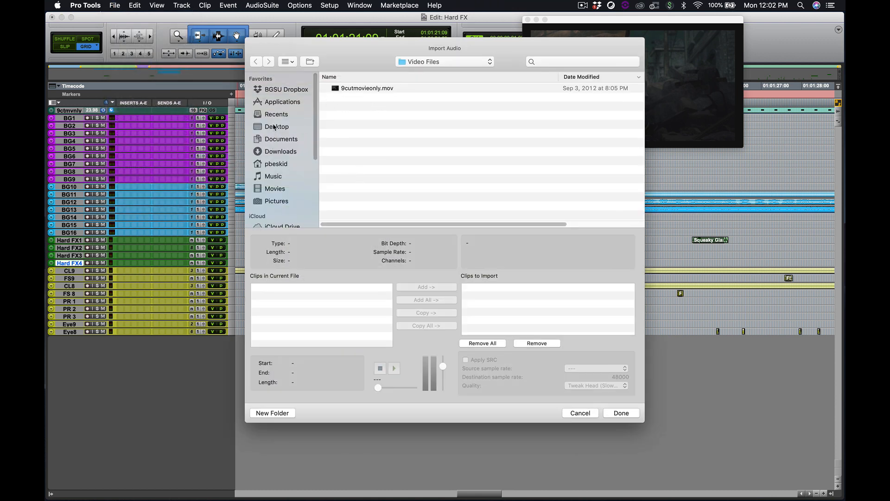
left_click(276, 152)
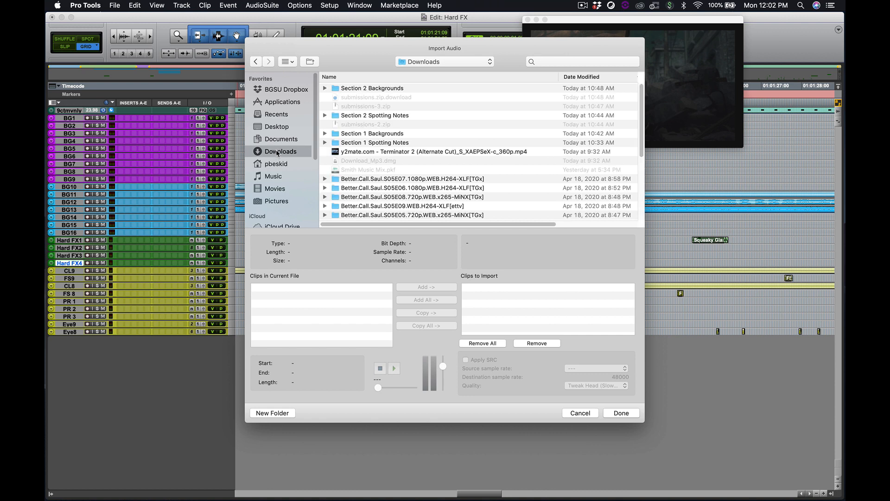
scroll(371, 155, "down", 10)
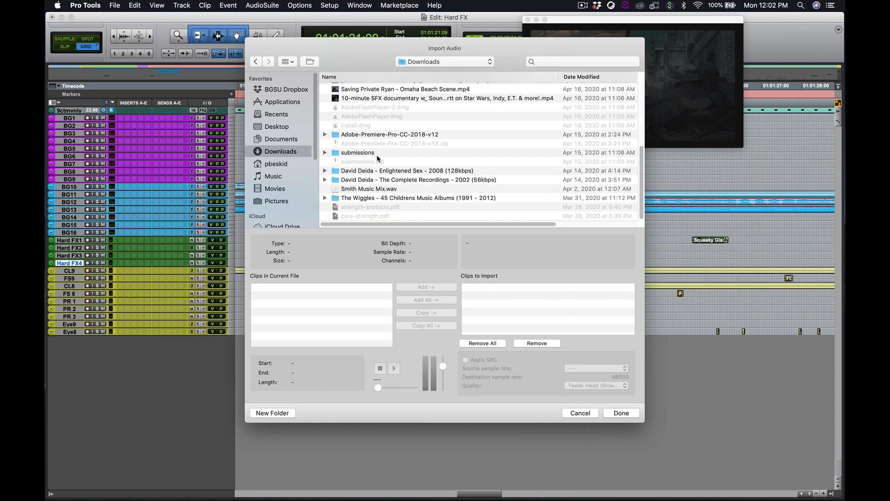
left_click(360, 189)
double_click(360, 189)
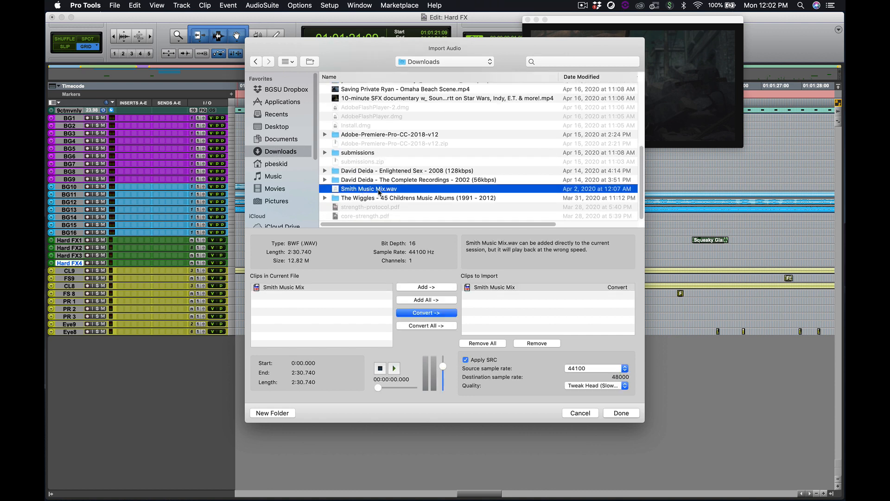
- Import the file into the session's Audio Files folder, with the Clip List as its destination
left_click(621, 413)
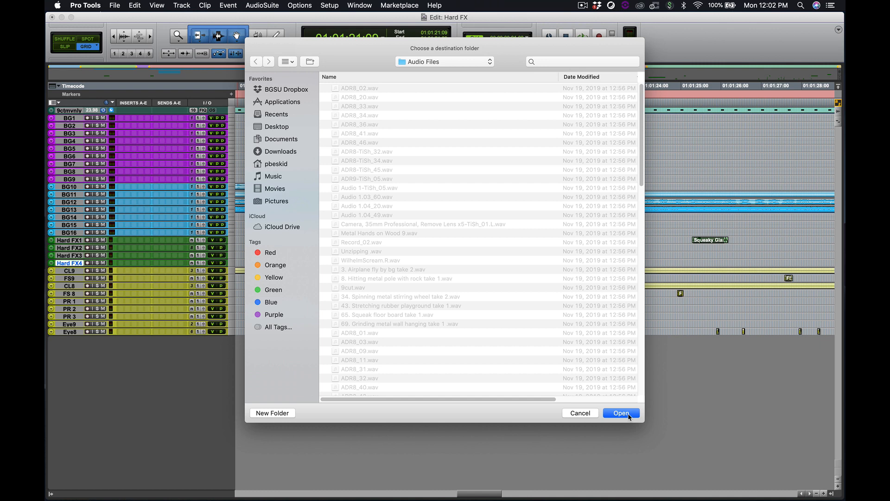
left_click(628, 415)
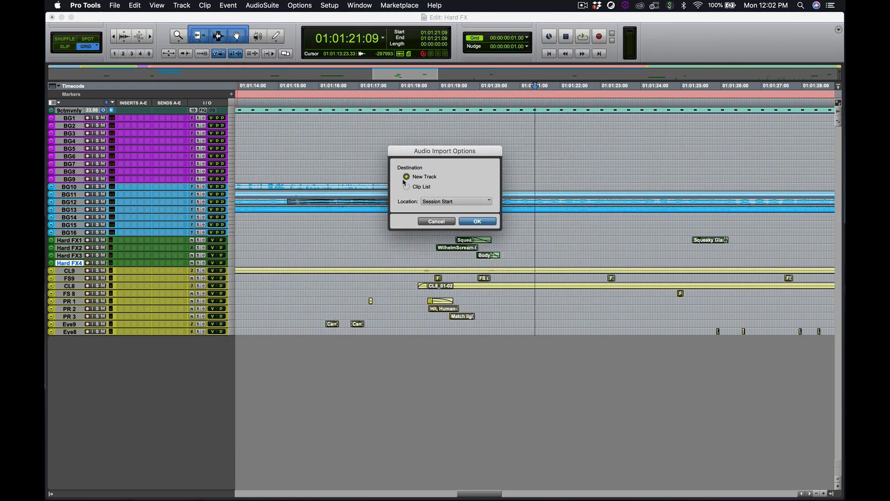
left_click(406, 185)
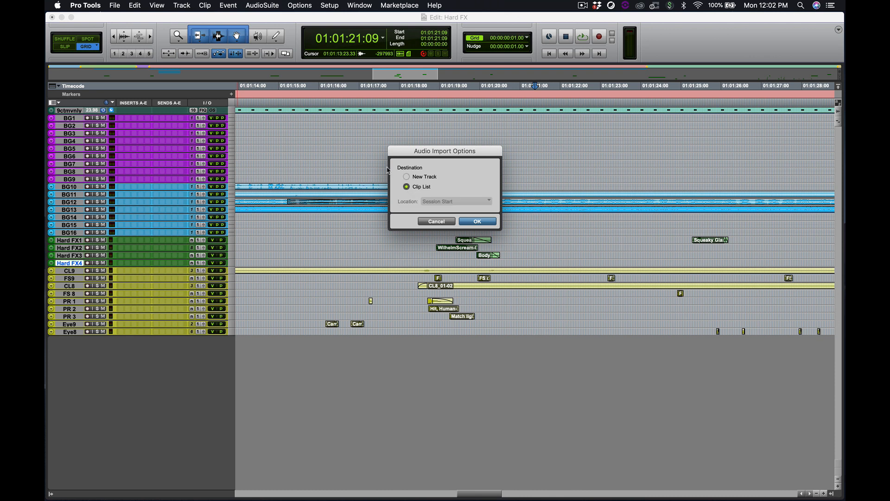
left_click(475, 222)
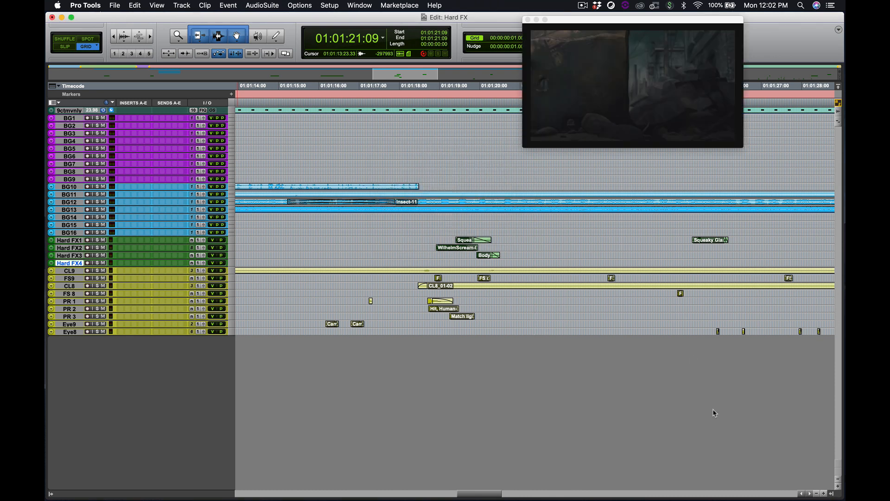
- Show the clip list and find and select the imported Smith Music Mix clip
left_click(831, 494)
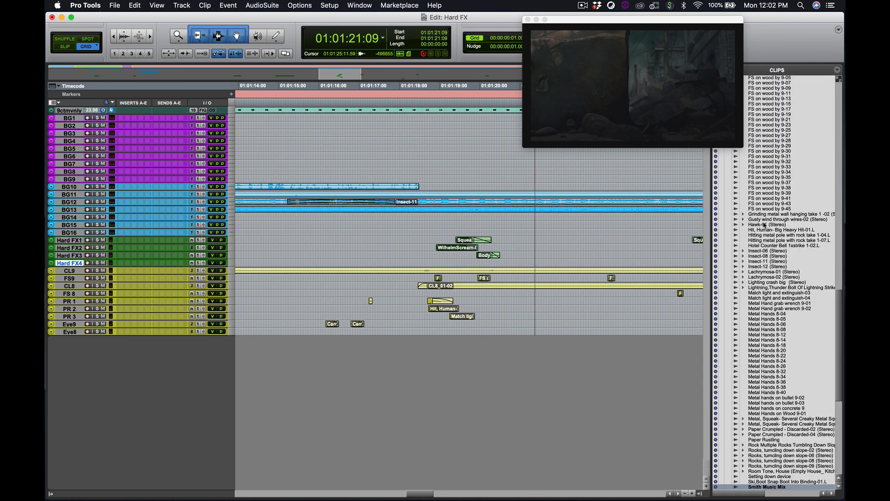
left_click(765, 225)
scroll(766, 227, "up", 4)
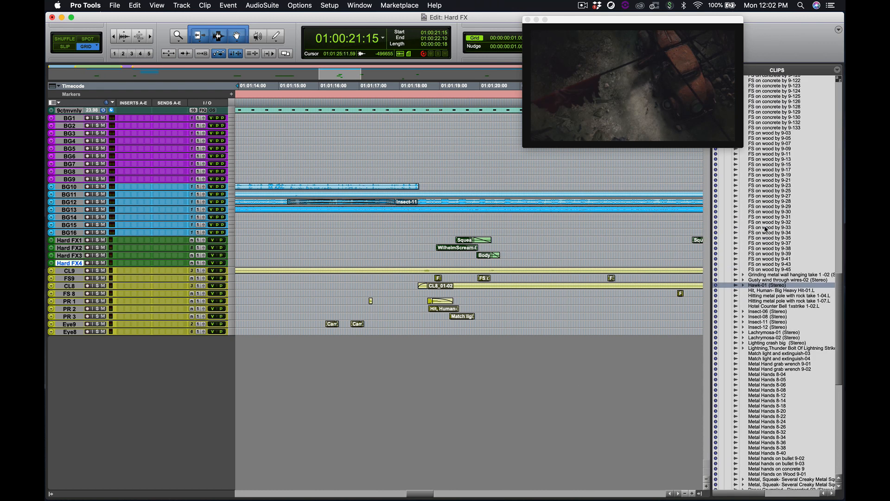
scroll(765, 228, "down", 12)
left_click(767, 326)
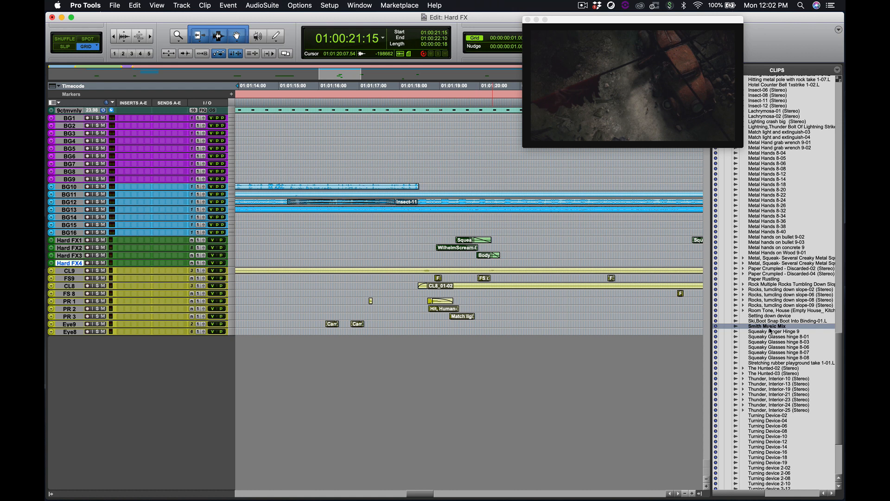
- Try to place the Smith Music Mix clip on the Hard FX4 track and hide the clip list
left_click_drag(771, 328, 579, 264)
left_click_drag(711, 330, 764, 324)
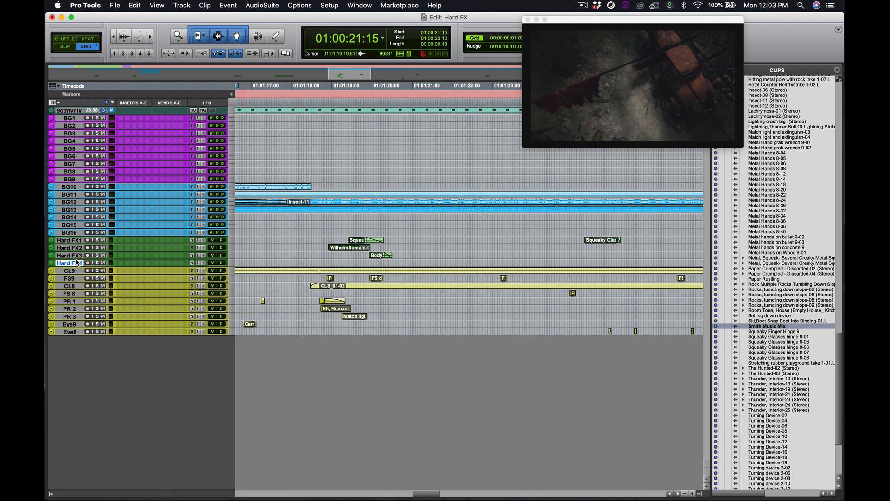
left_click(700, 495)
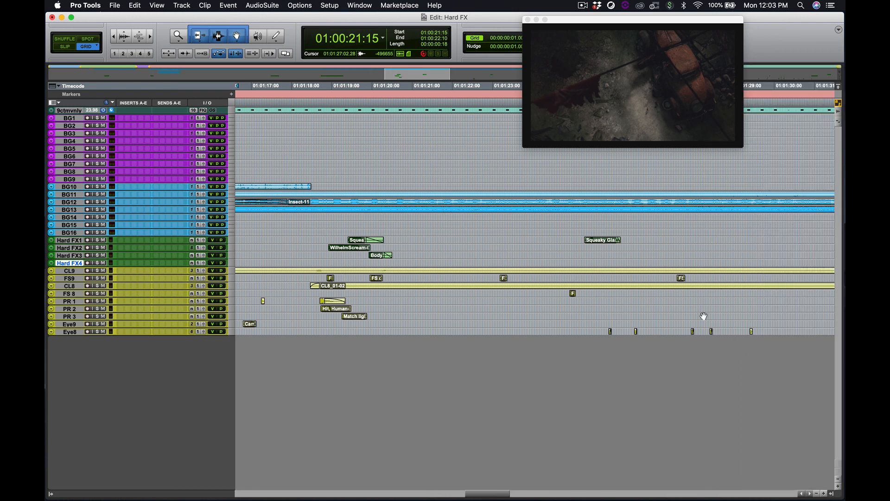
- Select the background tracks BG1 through BG16 and mute them all together
left_click(151, 36)
left_click(151, 37)
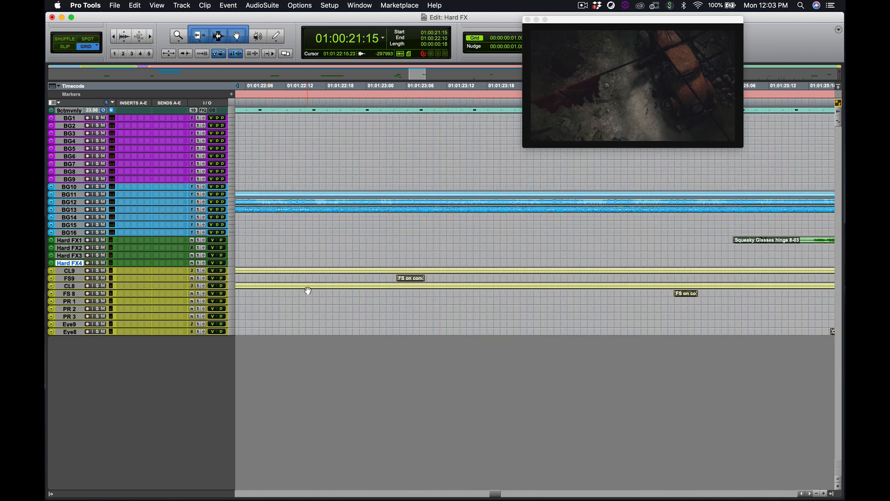
left_click_drag(495, 497, 480, 497)
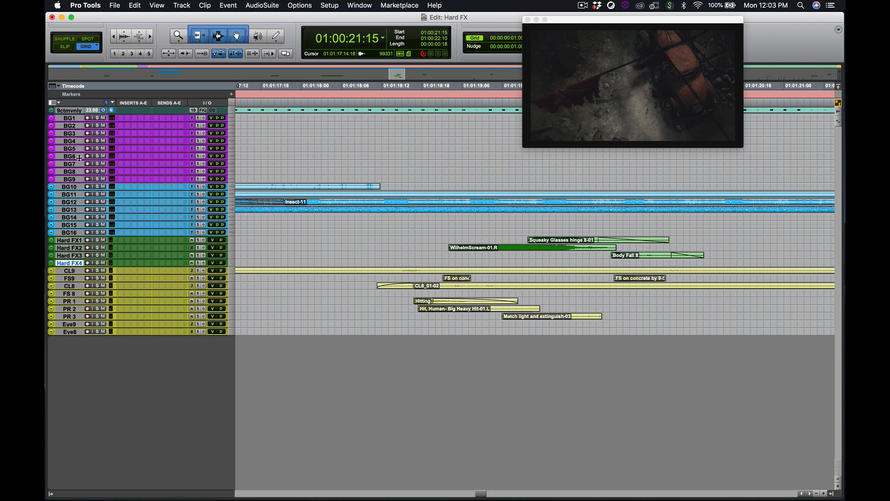
left_click(72, 119)
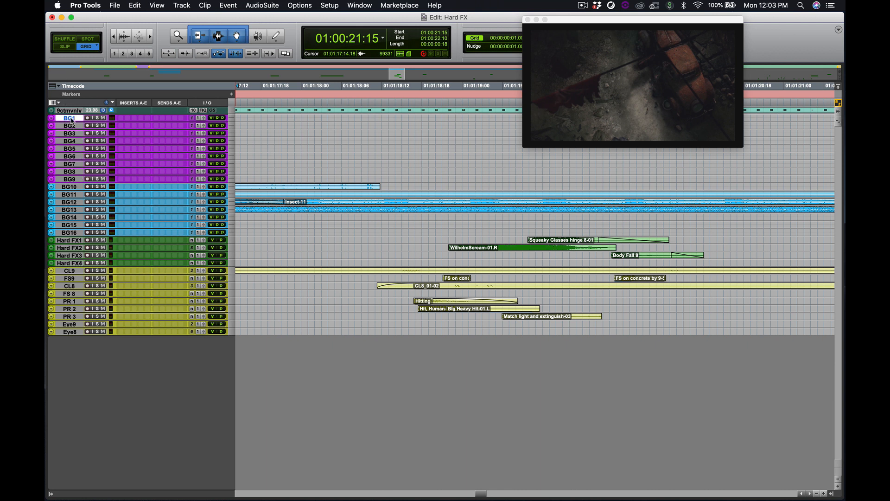
left_click(72, 233, "shift")
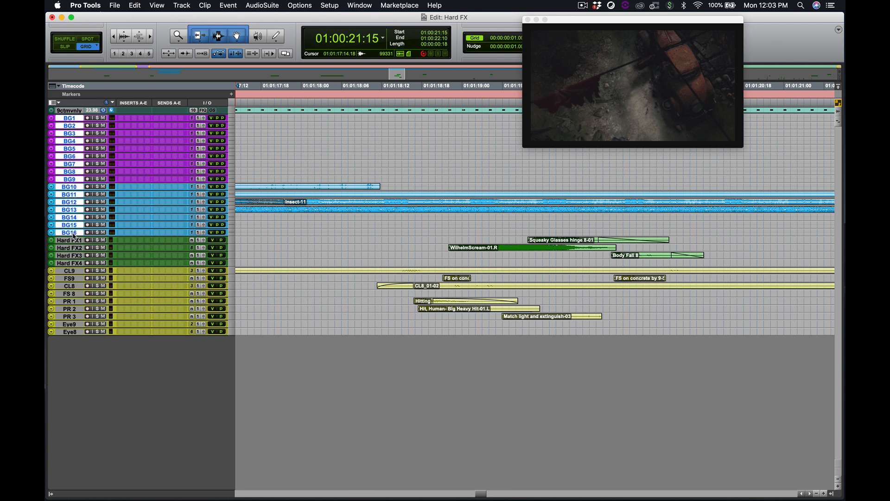
left_click(104, 233)
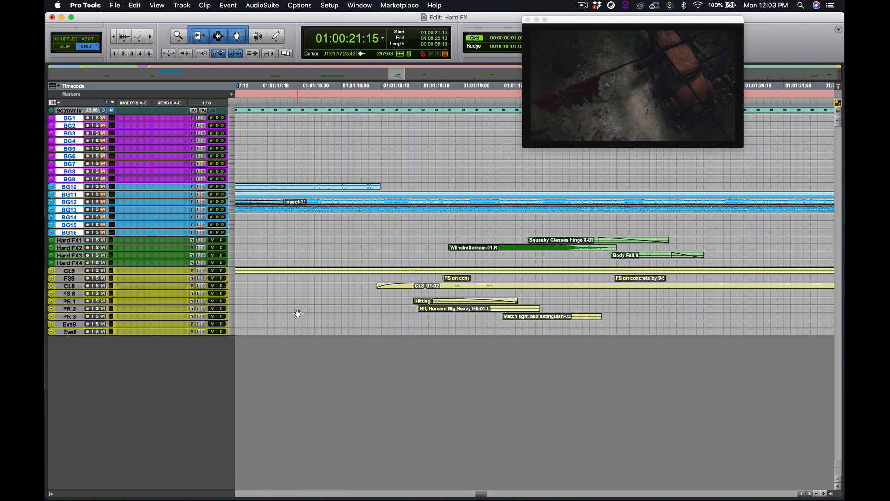
- Place the playhead at 01:00:23:07 near the start of the Zipper flapping clip and enlarge the Hard FX2 track's height
left_click_drag(481, 497, 313, 498)
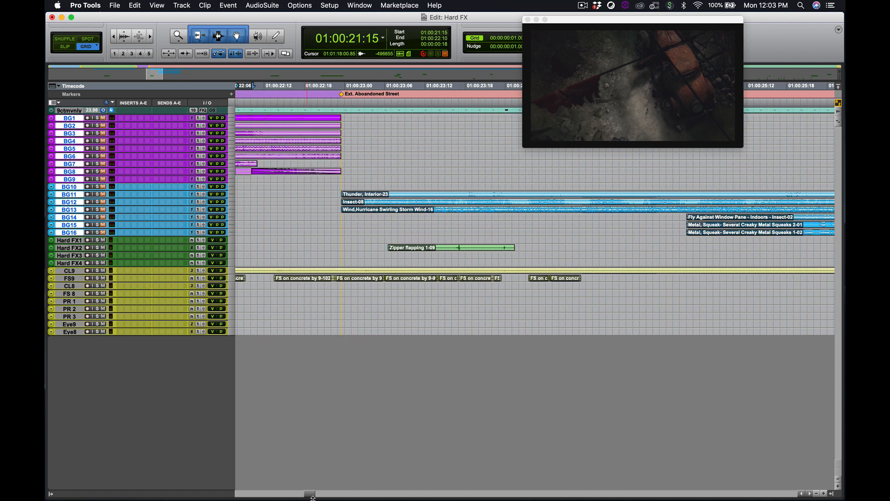
left_click(391, 85)
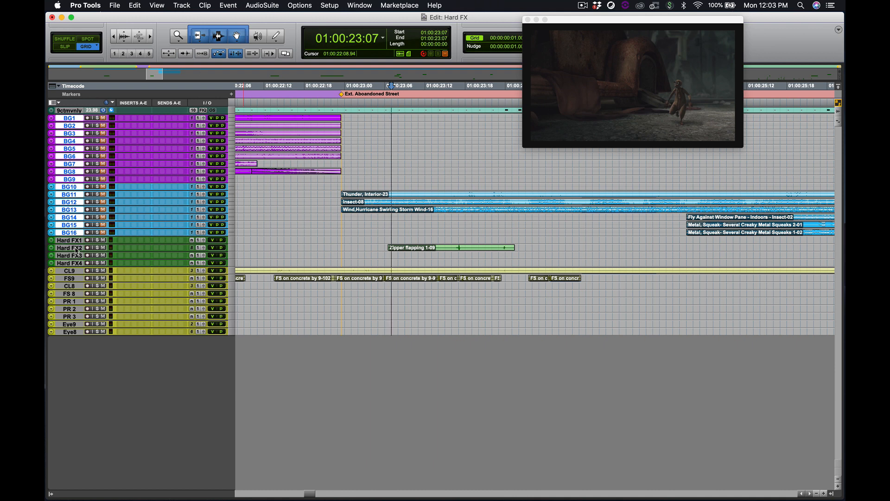
left_click_drag(79, 251, 81, 343)
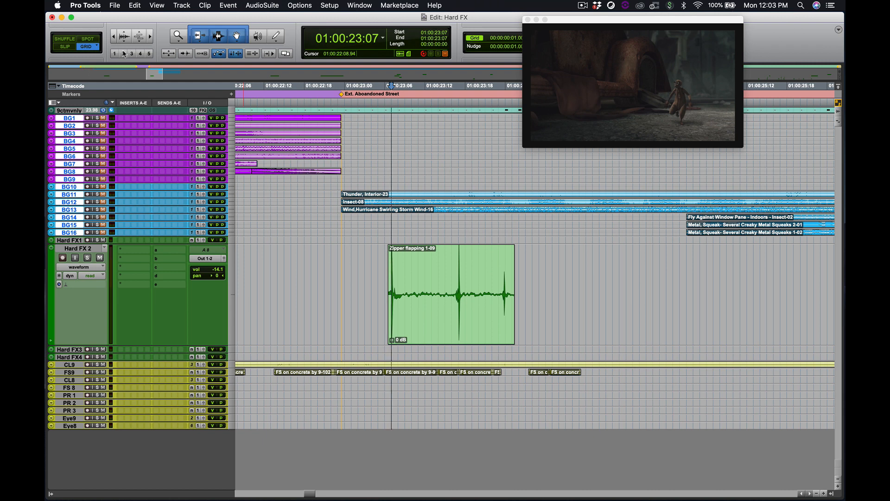
- Add short fades to the start and end of the Zipper flapping clip in Slip mode and lower its clip gain to -0.9 dB
key("t")
key("t")
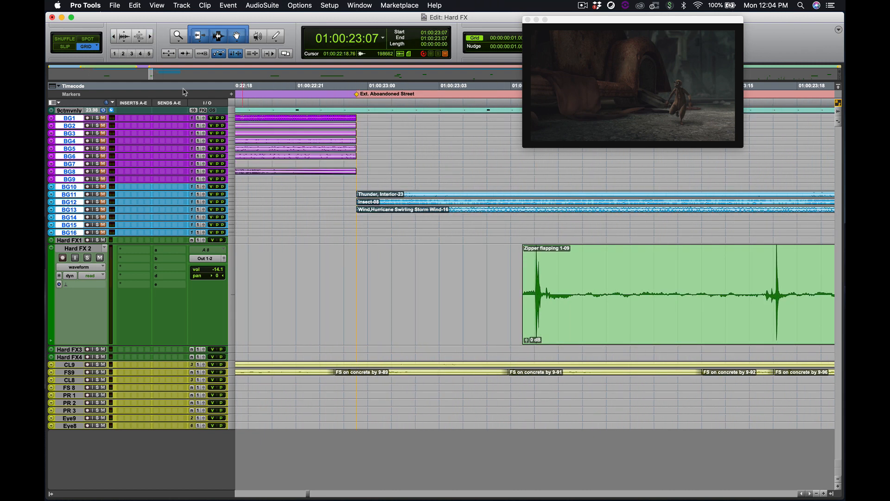
left_click(65, 46)
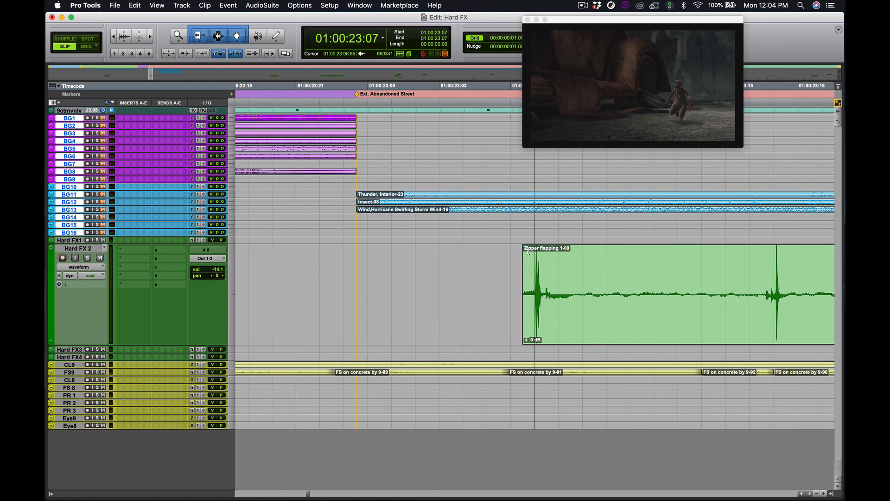
left_click(530, 251)
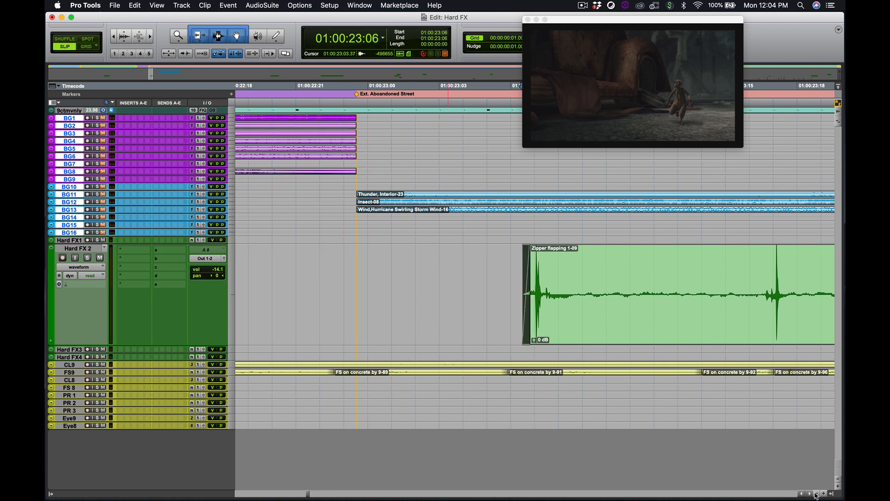
left_click(810, 494)
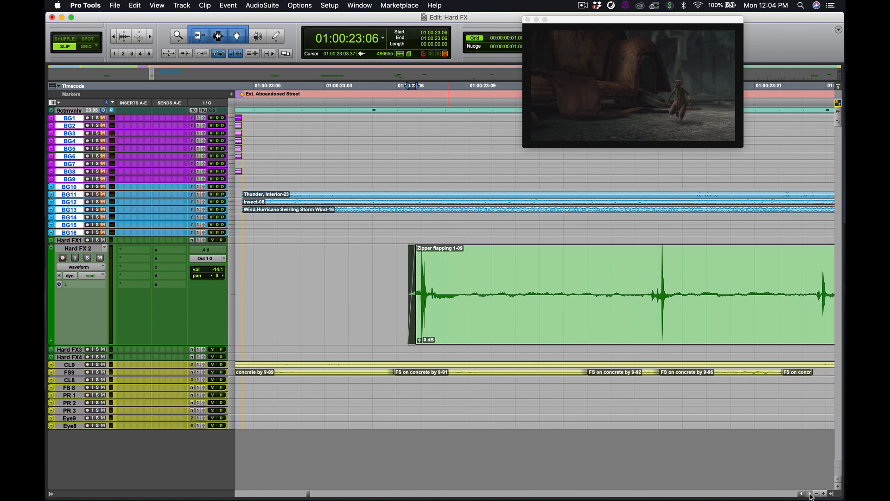
left_click_drag(718, 253, 709, 252)
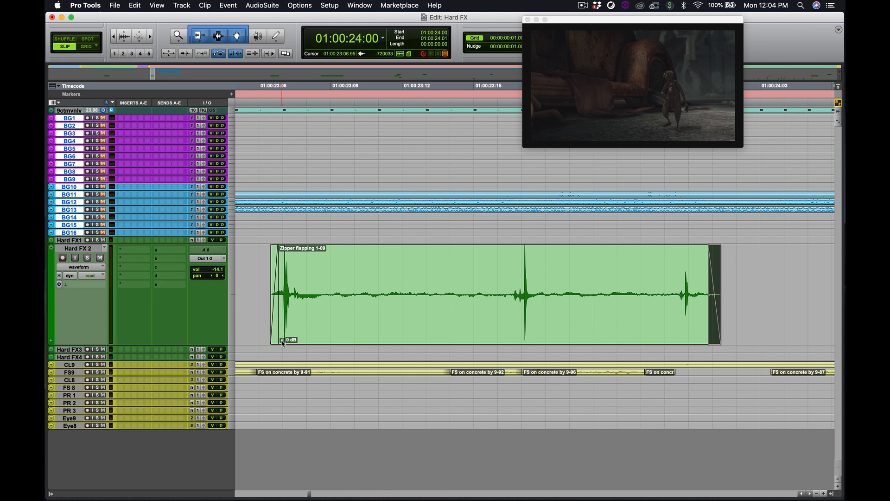
left_click_drag(282, 340, 284, 346)
- Solo the Hard FX 2 track and play the start of the Zipper flapping clip against picture from 01:00:23:05
left_click(150, 39)
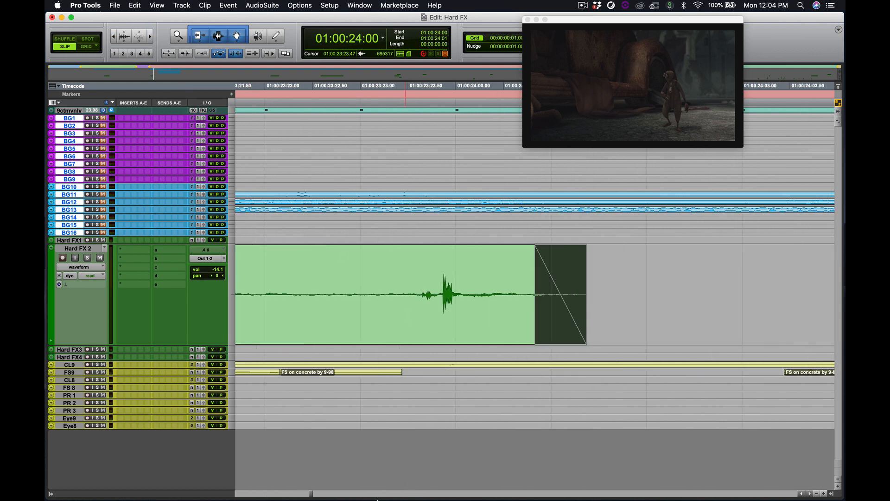
key("r")
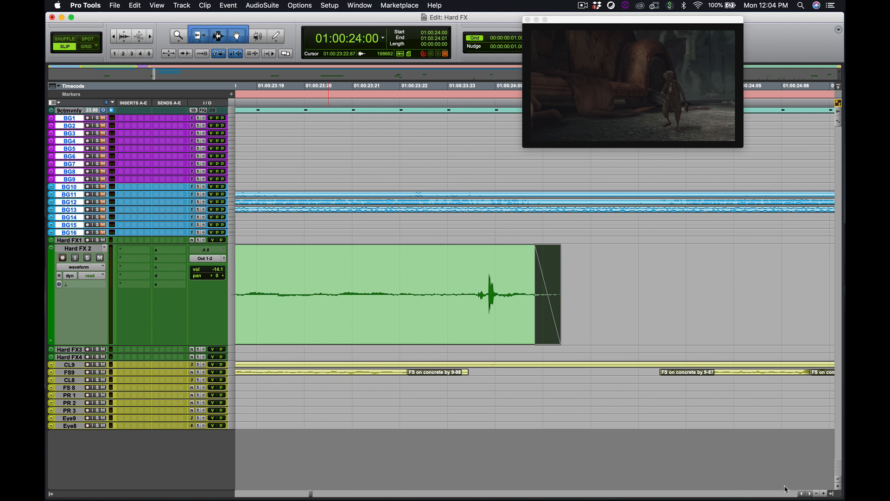
scroll(803, 495, "left", 10)
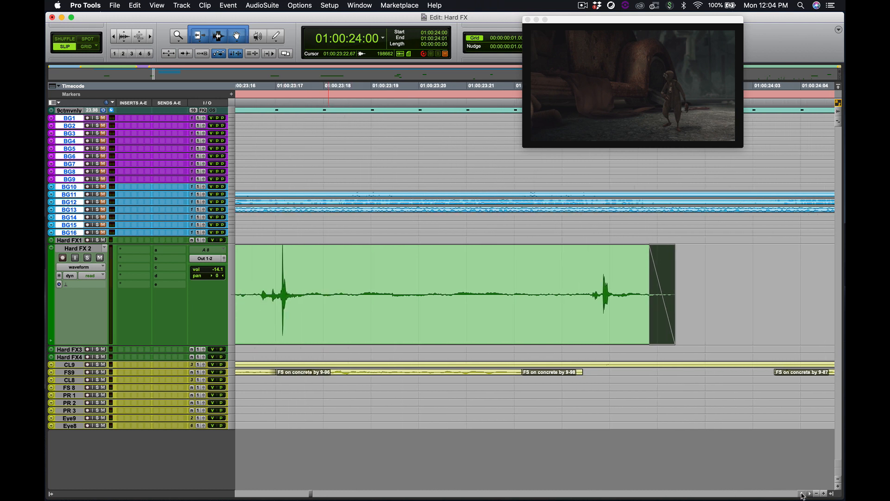
scroll(803, 495, "left", 10)
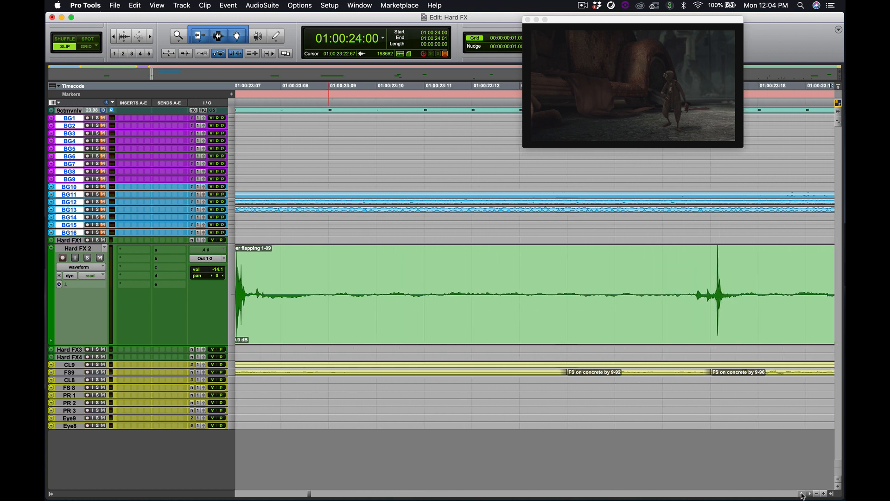
scroll(802, 495, "left", 3)
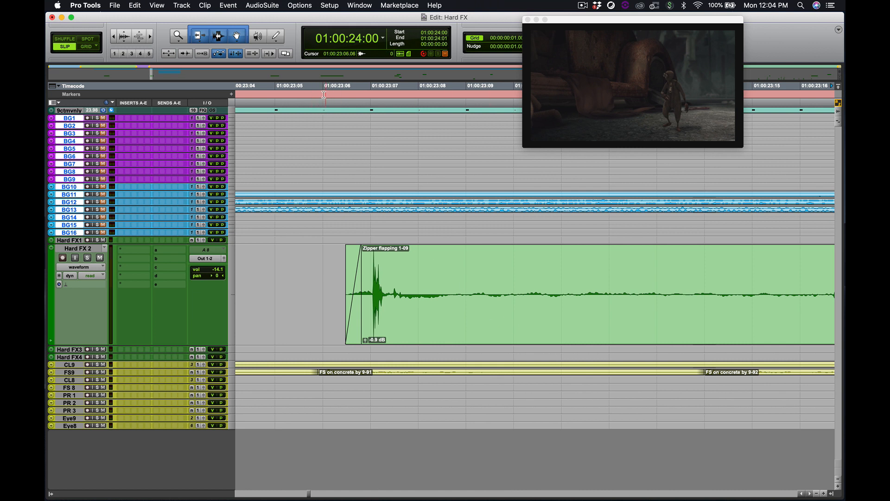
left_click(87, 257)
left_click(309, 86)
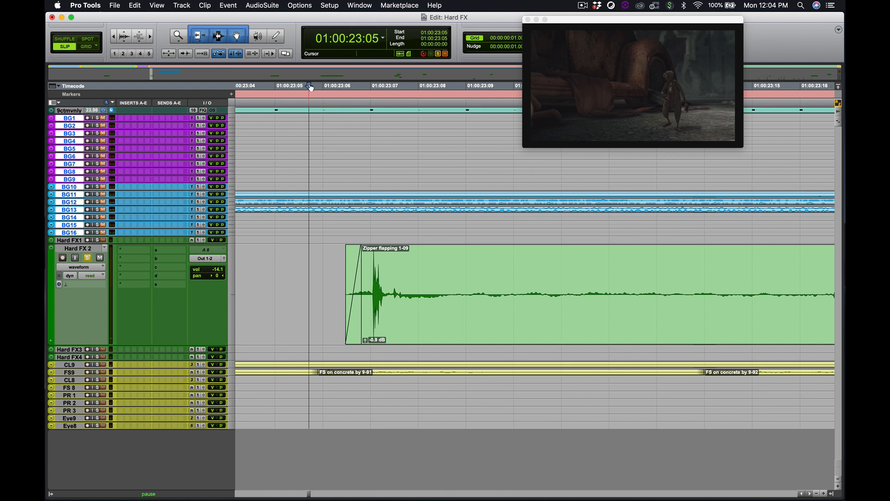
key("space")
key("space")
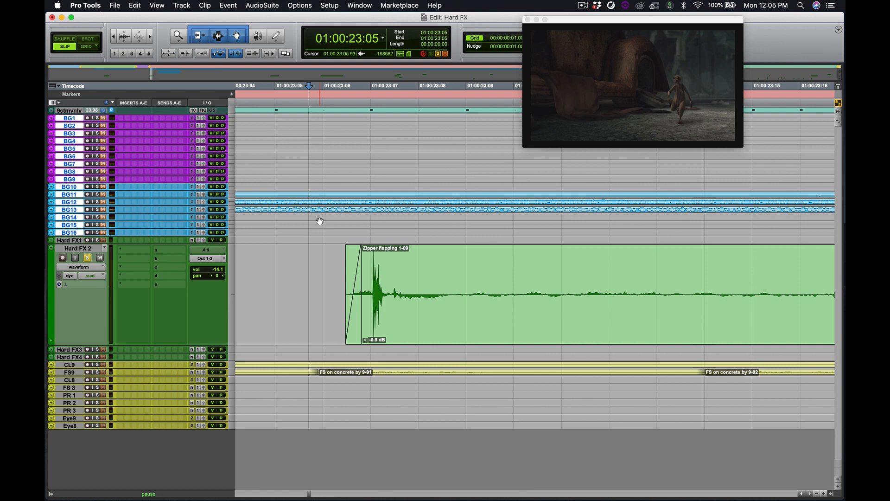
key("space")
key("space")
key("space")
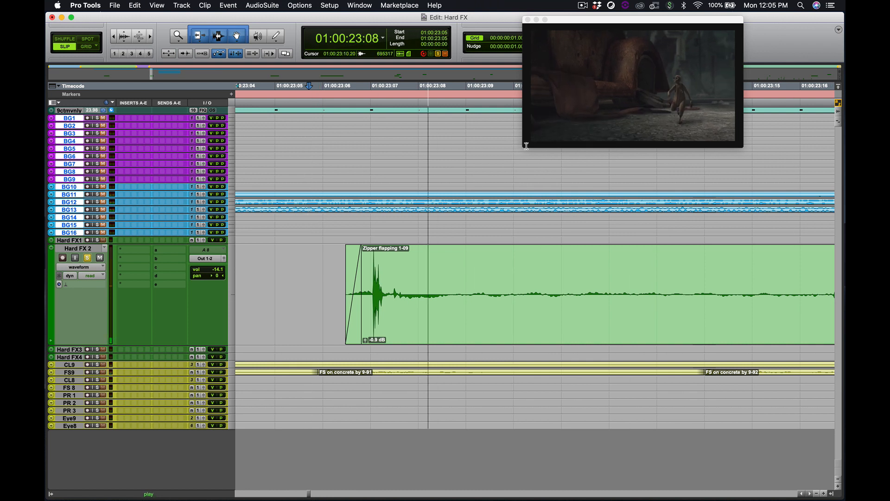
key("space")
- Enlarge the video window and play the soloed clip against picture again
left_click_drag(526, 145, 374, 229)
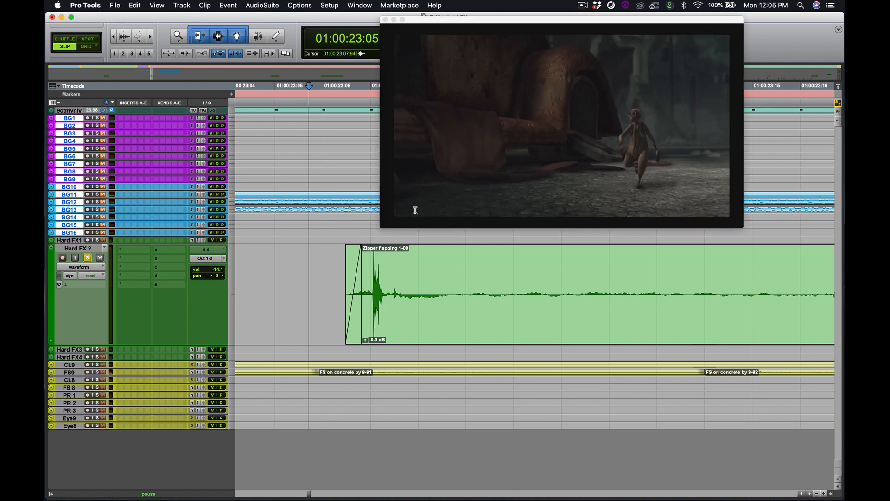
key("space")
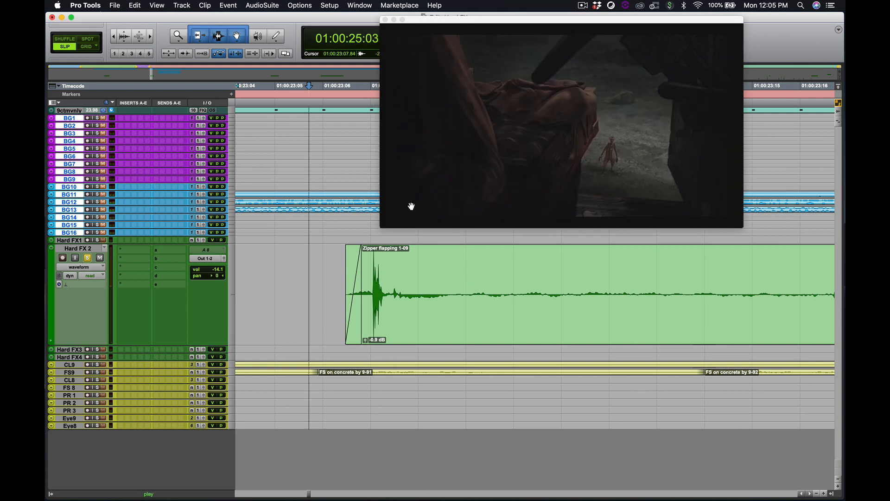
key("space")
- Split the Zipper flapping clip at about 01:00:23:08, after its first transient, and fade out the end of the first piece
left_click(372, 286)
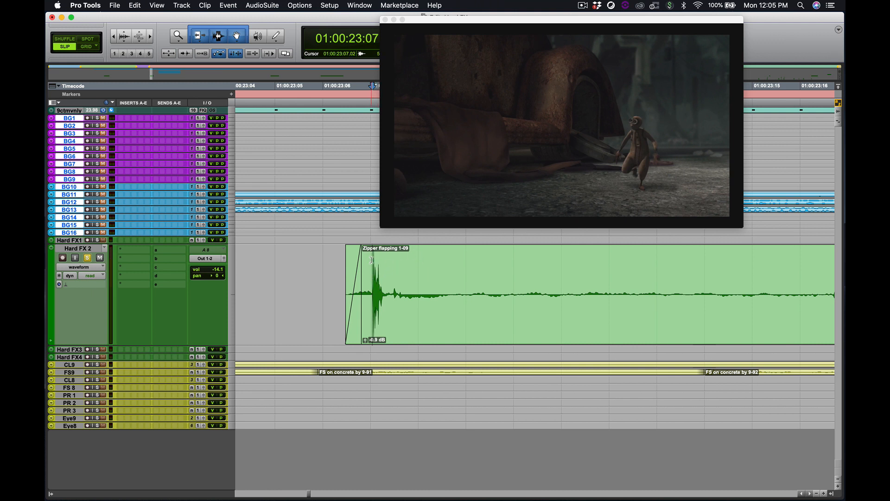
key("super+bracketright")
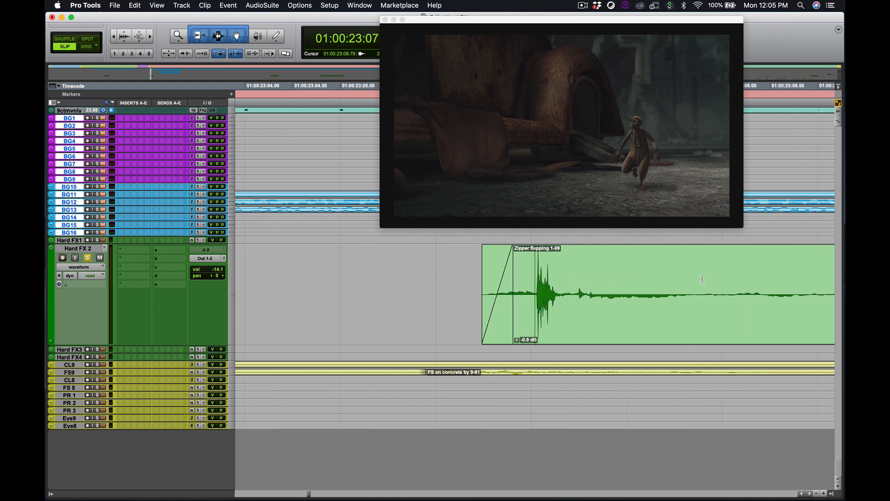
left_click(698, 285)
left_click(701, 284)
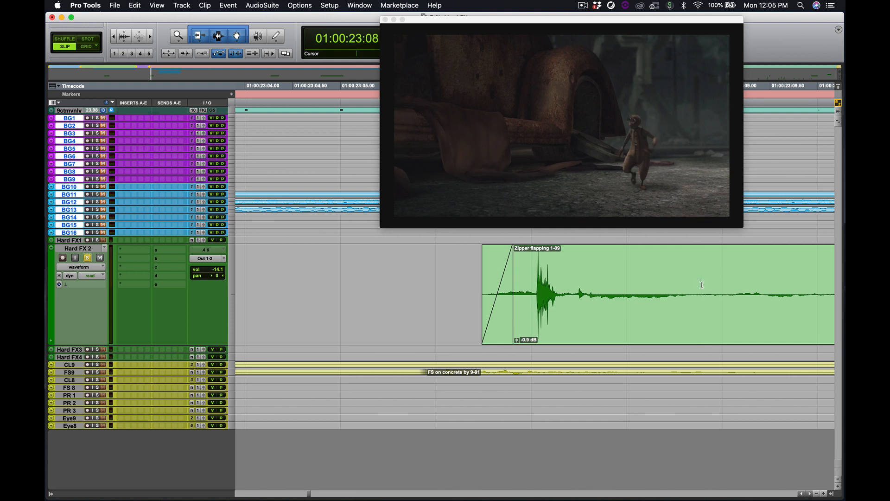
key("super+e")
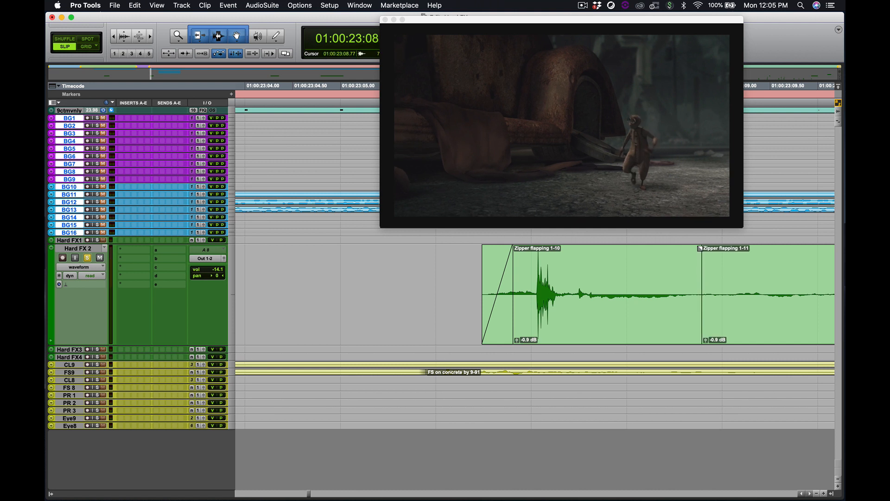
key("f")
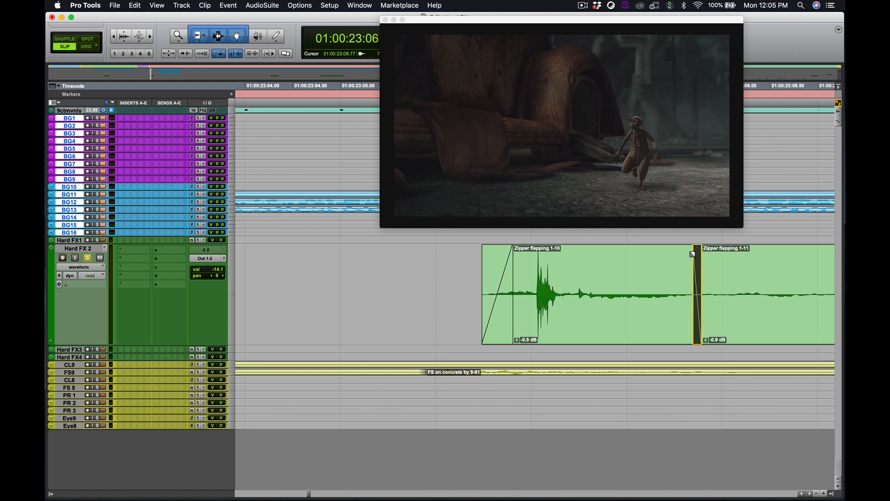
- Set a sync point on the first transient of the split-off Zipper flapping piece
left_click(536, 272)
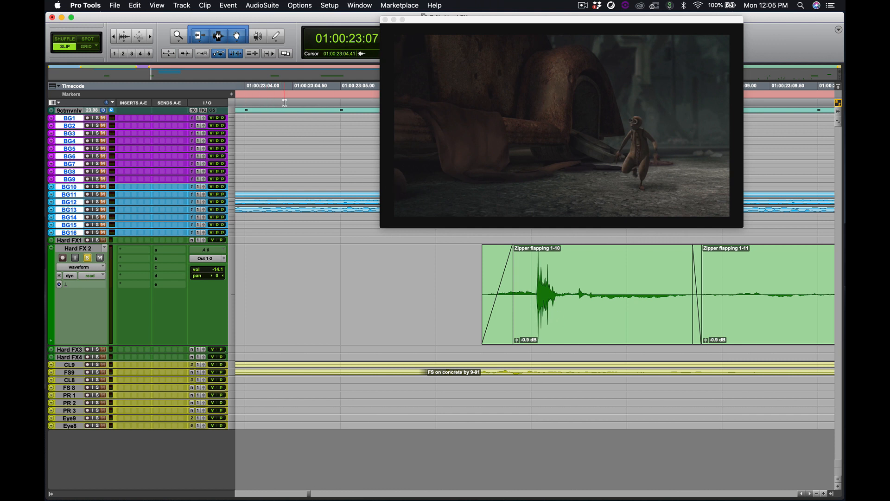
key("super+bracketright")
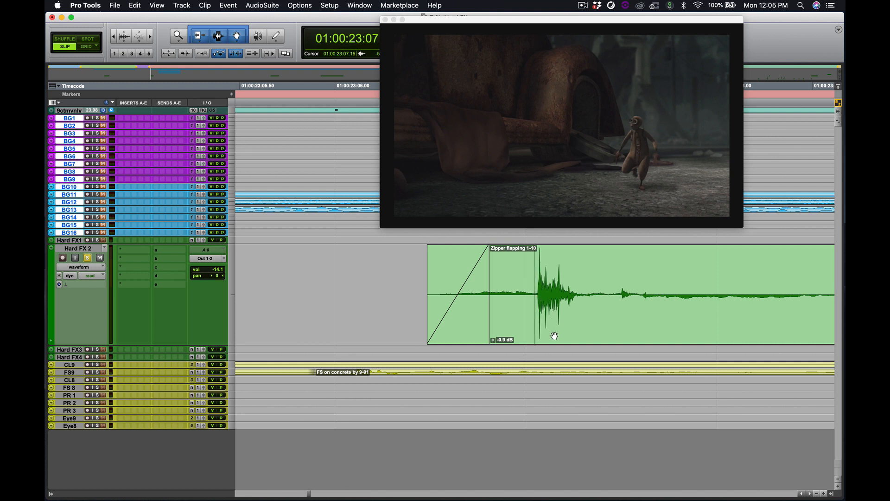
mouse_move(553, 336)
left_mouse_down()
mouse_move(536, 338)
mouse_move(555, 336)
left_mouse_up()
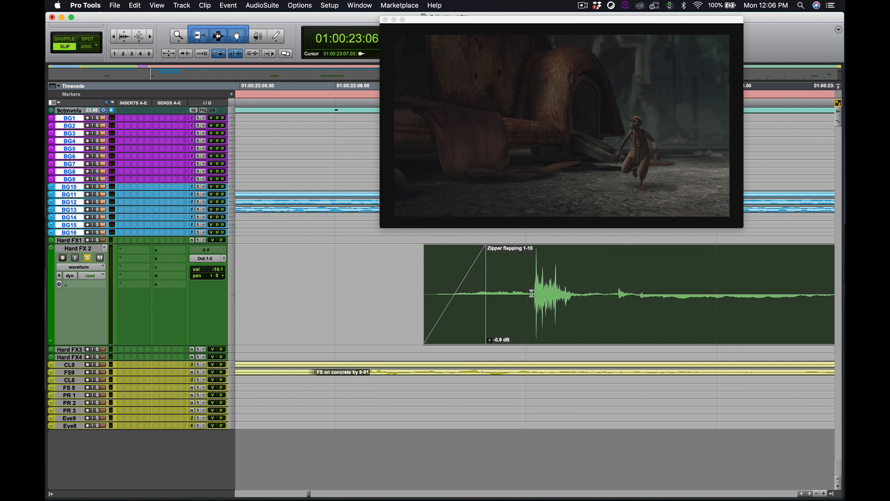
left_click(548, 320)
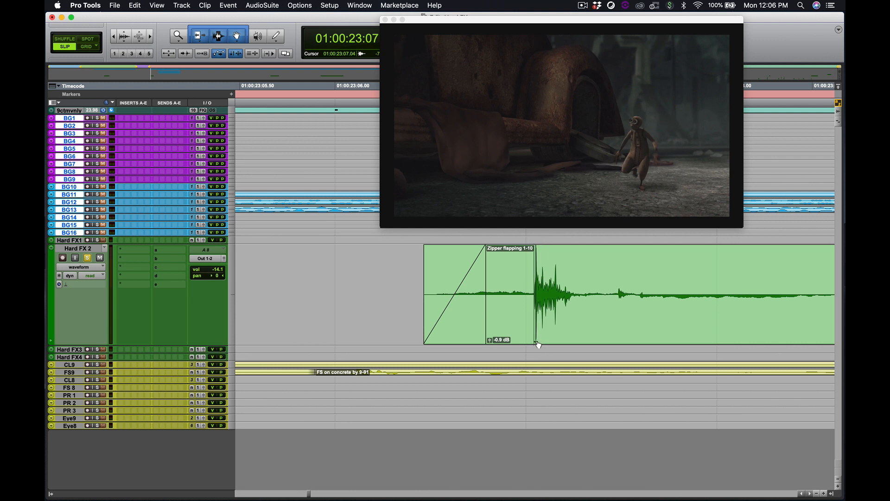
left_click_drag(537, 345, 578, 342)
- Switch to Grid mode and move the first Zipper flapping piece earlier, snapping its sync point to 01:00:23:07 and finally to 01:00:23:06
key("F4")
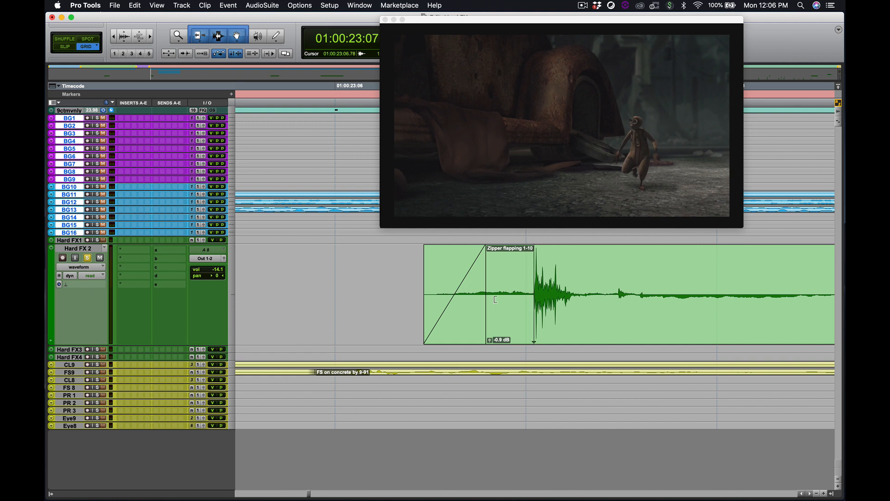
left_click_drag(572, 337, 527, 339)
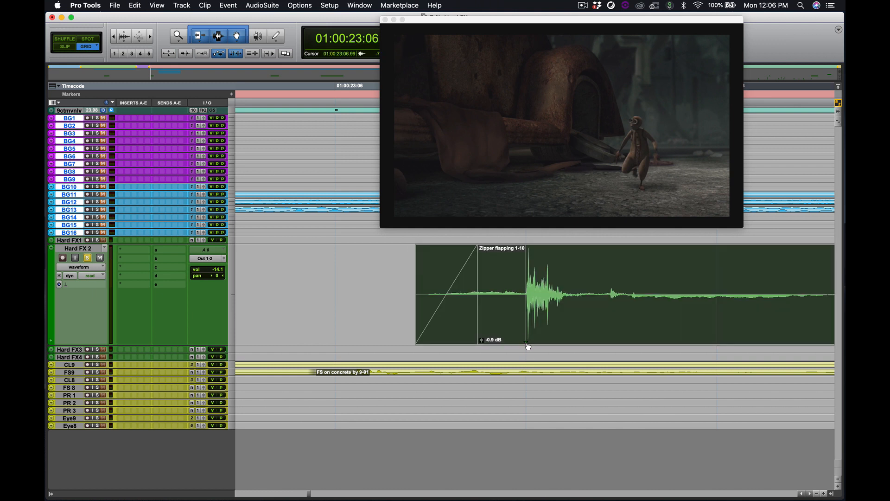
left_click_drag(552, 339, 396, 337)
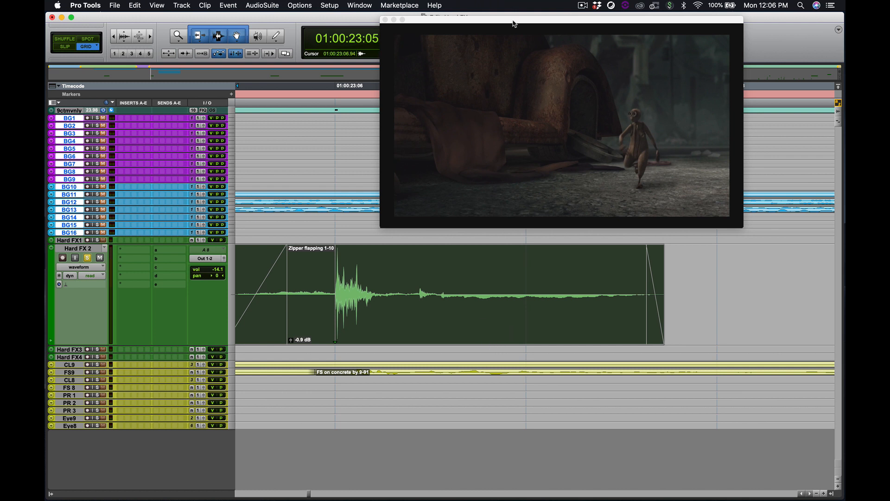
- Move the video window clear of the grid settings, examine the available nudge values, and move the window back up
left_click_drag(513, 19, 556, 77)
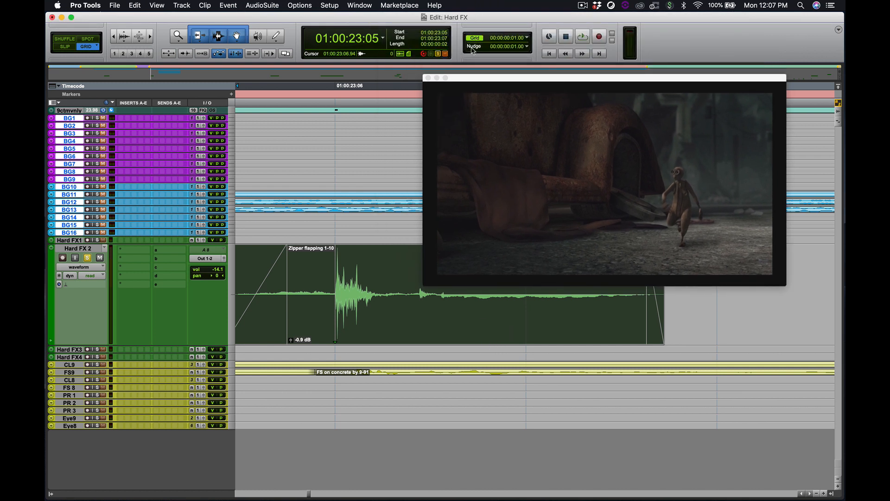
left_click(527, 47)
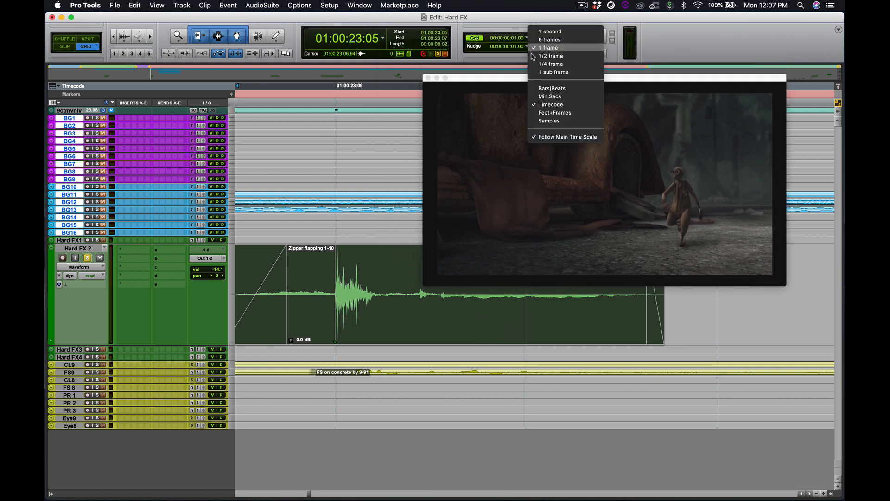
left_click(630, 82)
left_click_drag(631, 82, 662, 27)
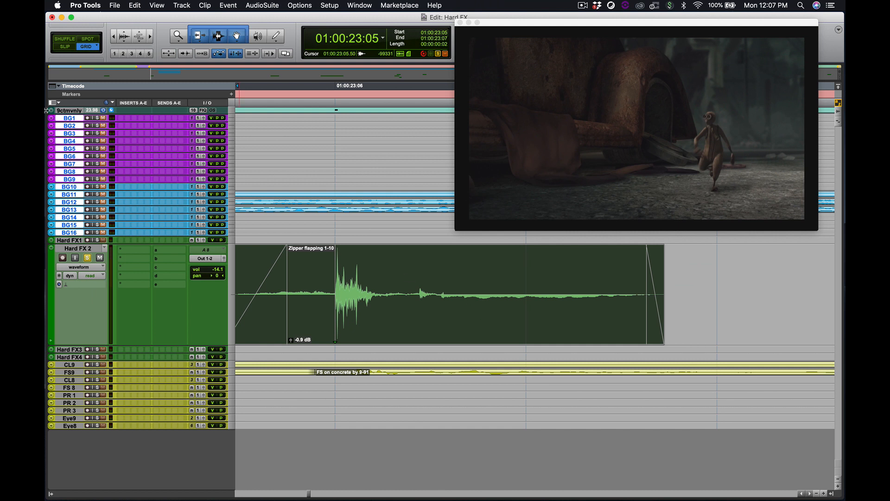
- Nudge the selected Zipper flapping piece earlier and later in one-frame steps, ending with its start at 01:00:23:03
left_click(114, 37)
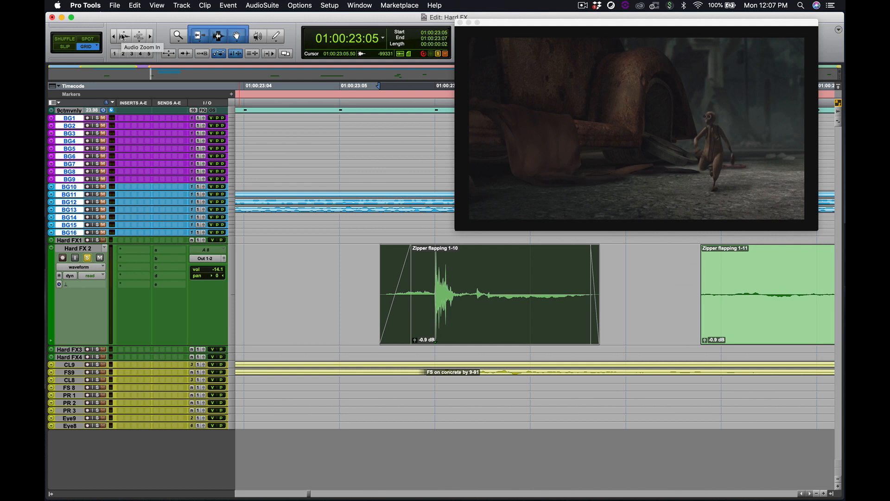
key("minus")
key("minus")
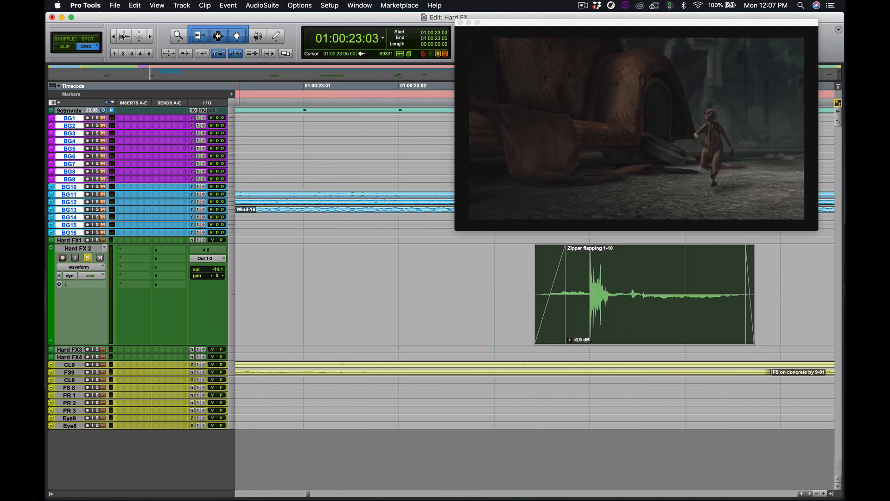
key("plus")
key("plus")
key("plus")
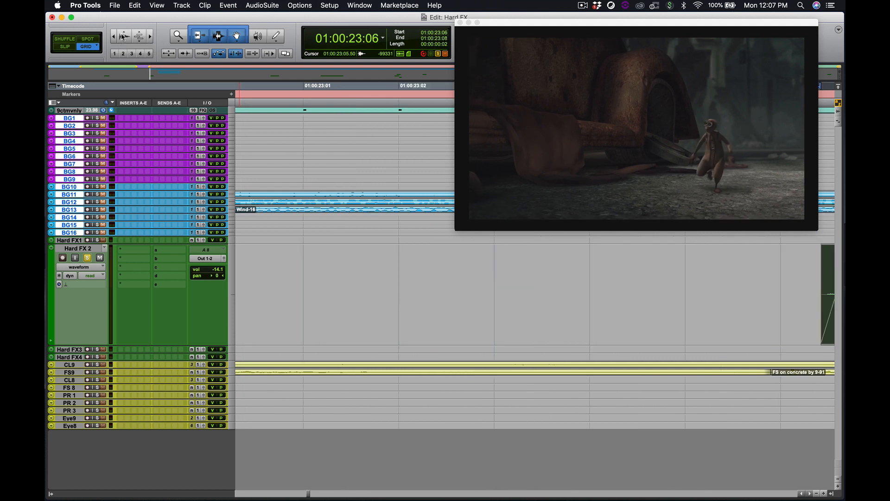
key("minus")
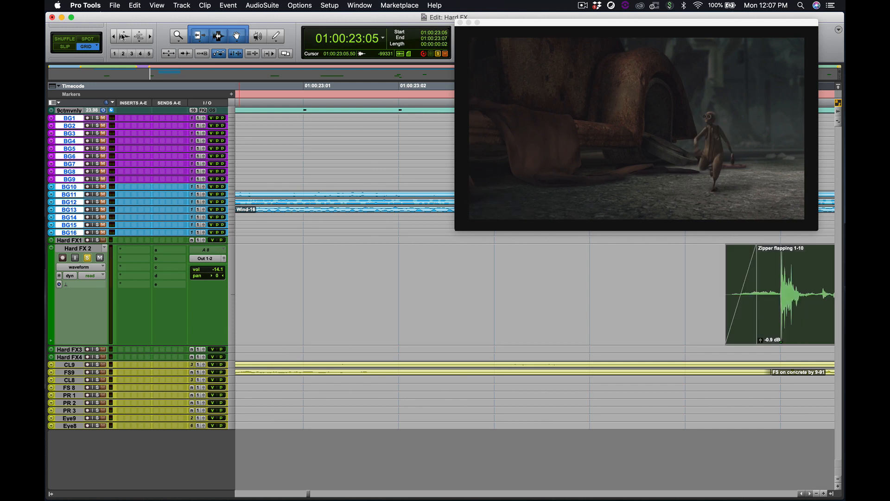
key("minus")
key("minus")
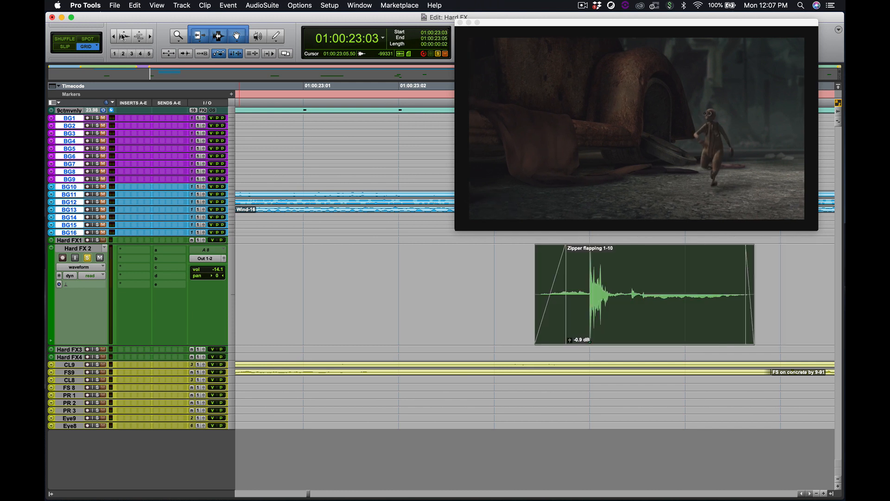
- Nudge the selected Zipper flapping piece three frames later so that it starts at 01:00:23:06
key("plus")
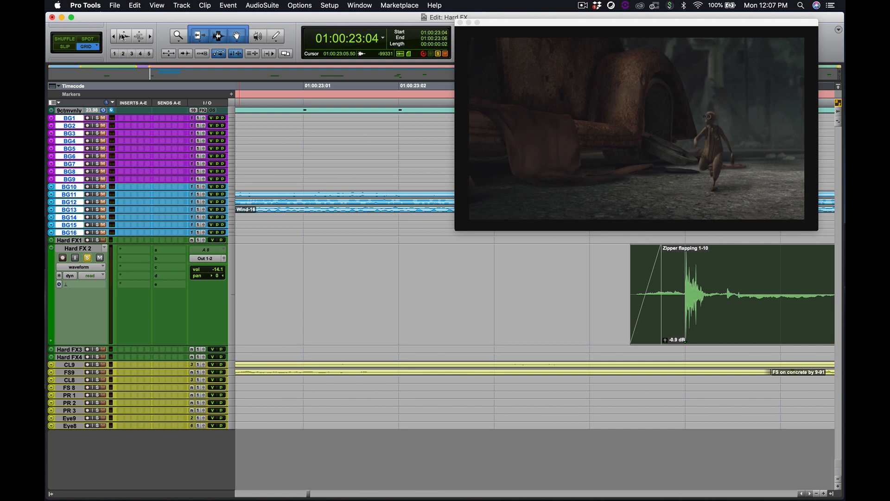
key("plus")
key("plus")
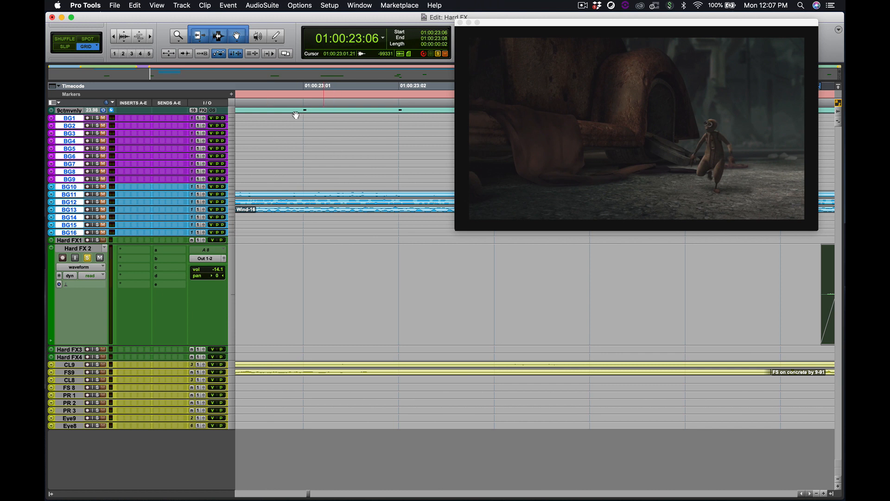
left_click(114, 39)
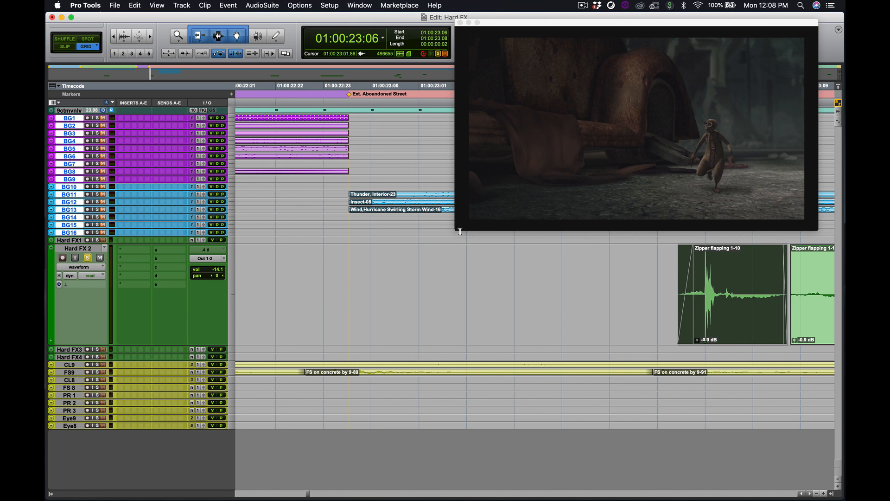
- Enlarge the video window to show the running figure in more detail, and shrink it to slightly below its original size
left_click_drag(455, 230, 246, 348)
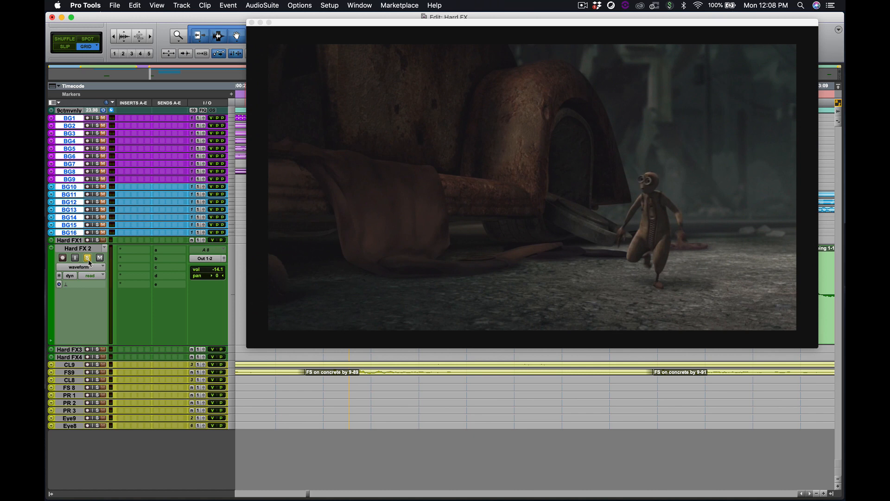
left_click_drag(305, 21, 204, 10)
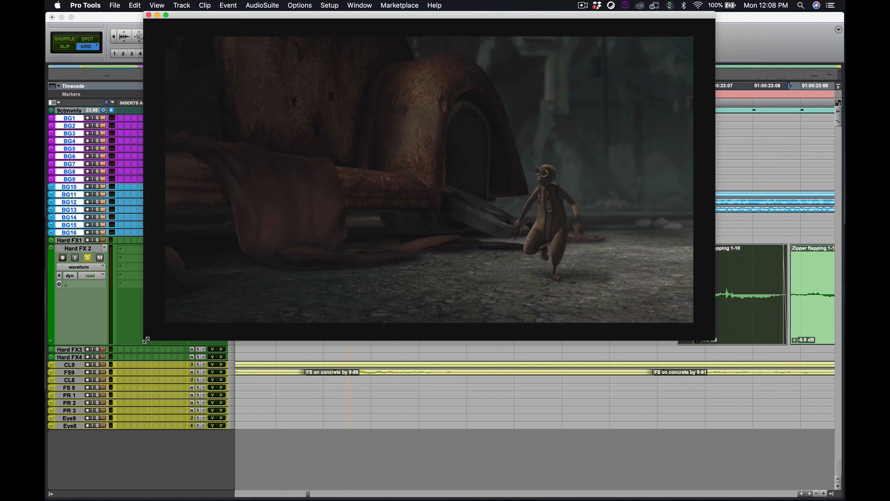
left_click_drag(146, 340, 380, 198)
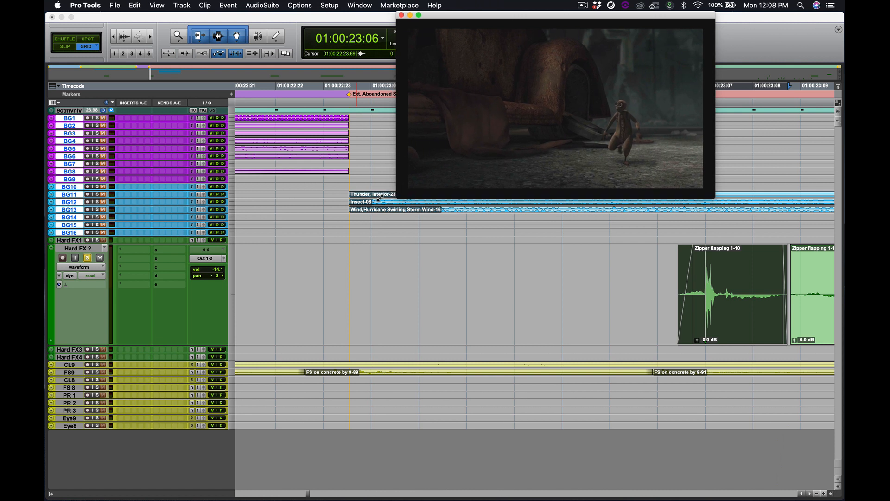
- Reposition the video window above the Hard FX 2 clips, leaving the main timecode counter and the grid and nudge values uncovered
left_click_drag(483, 19, 383, 7)
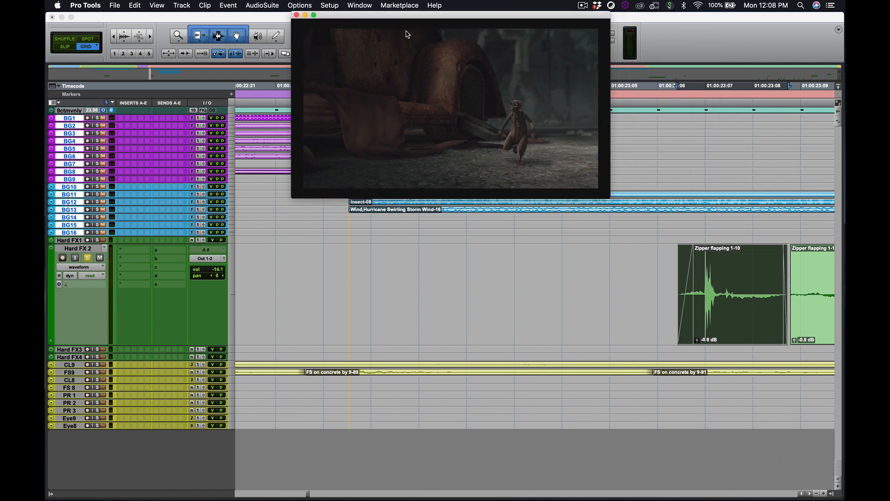
left_click_drag(421, 19, 459, 16)
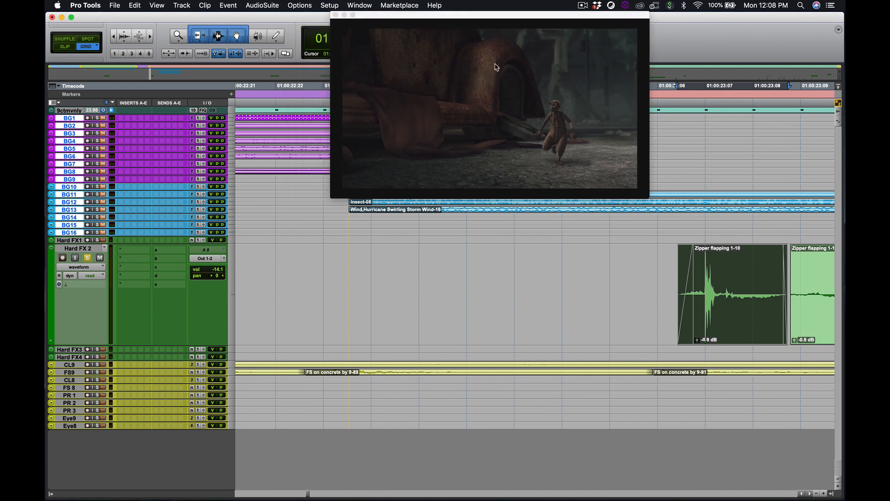
mouse_move(507, 15)
left_mouse_down()
mouse_move(485, 30)
mouse_move(494, 11)
left_mouse_up()
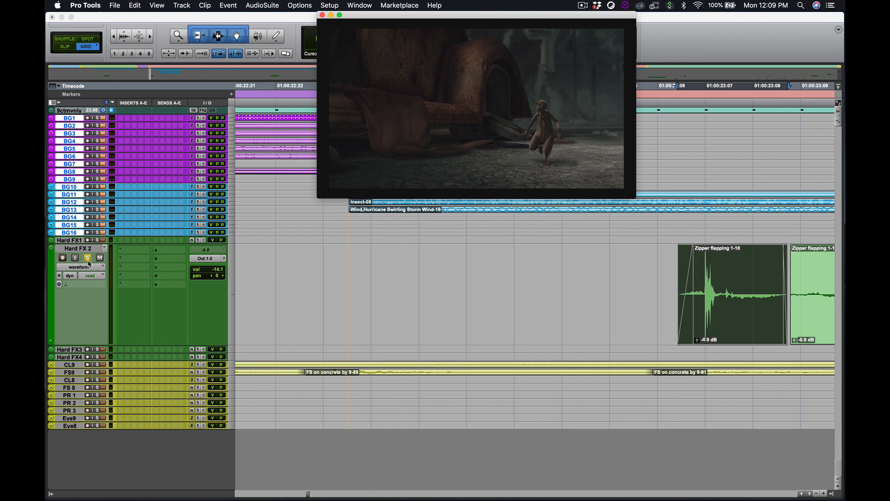
left_click_drag(421, 19, 384, 59)
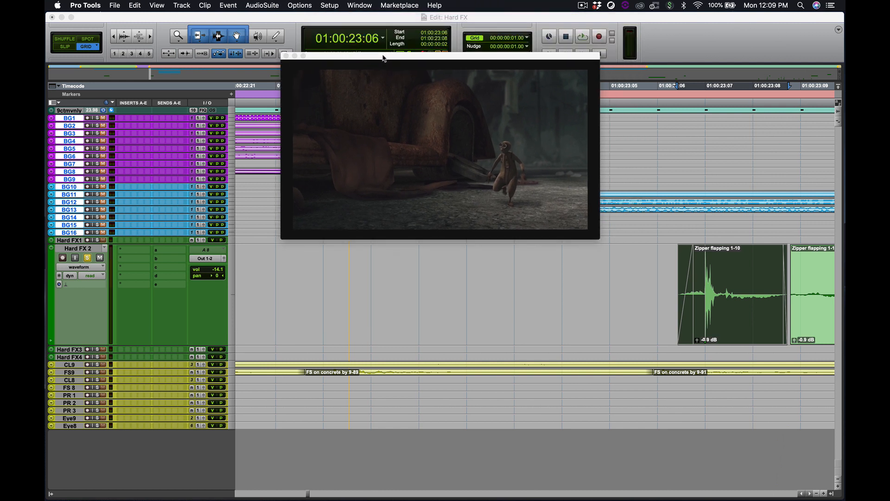